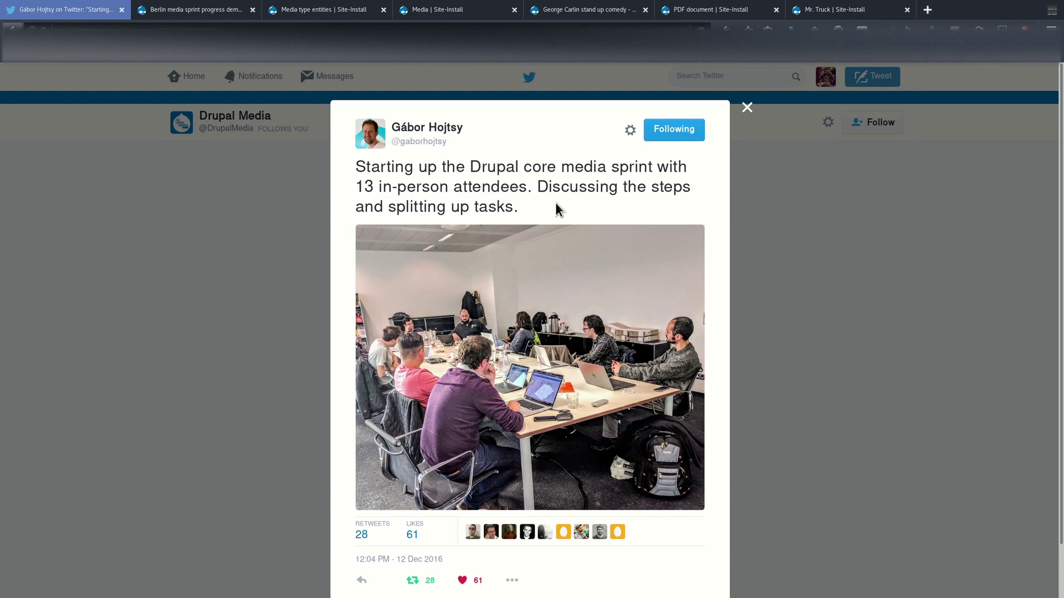
# Switch to the 'Berlin media sprint progress demo' project page tab.
pyautogui.hotkey('ctrl', 'Tab')
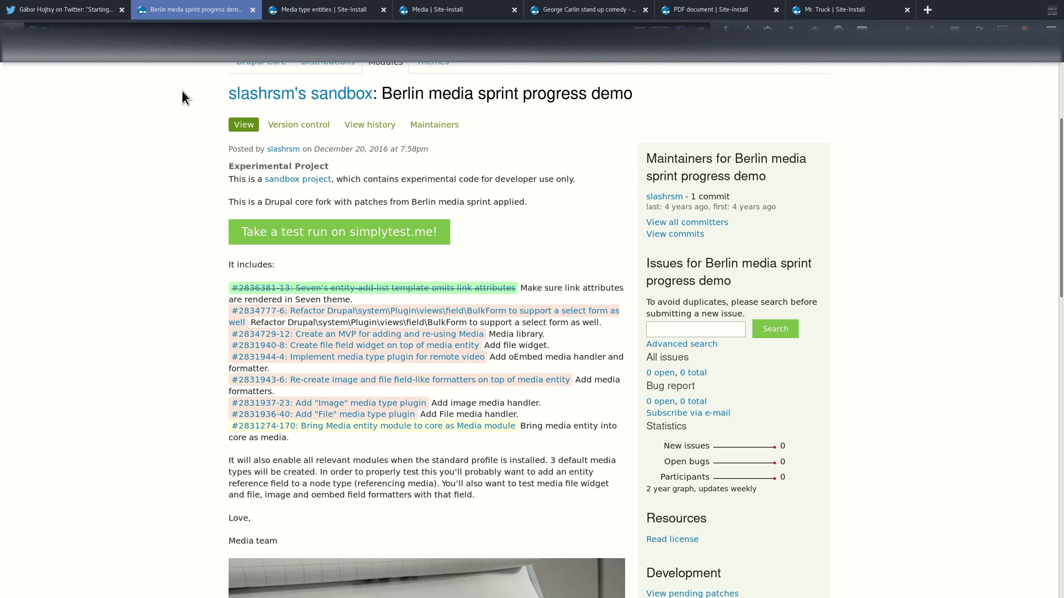
# Scroll back up the sprint demo page, then switch to the site's Media types list.
pyautogui.scroll(1, 611, 334)
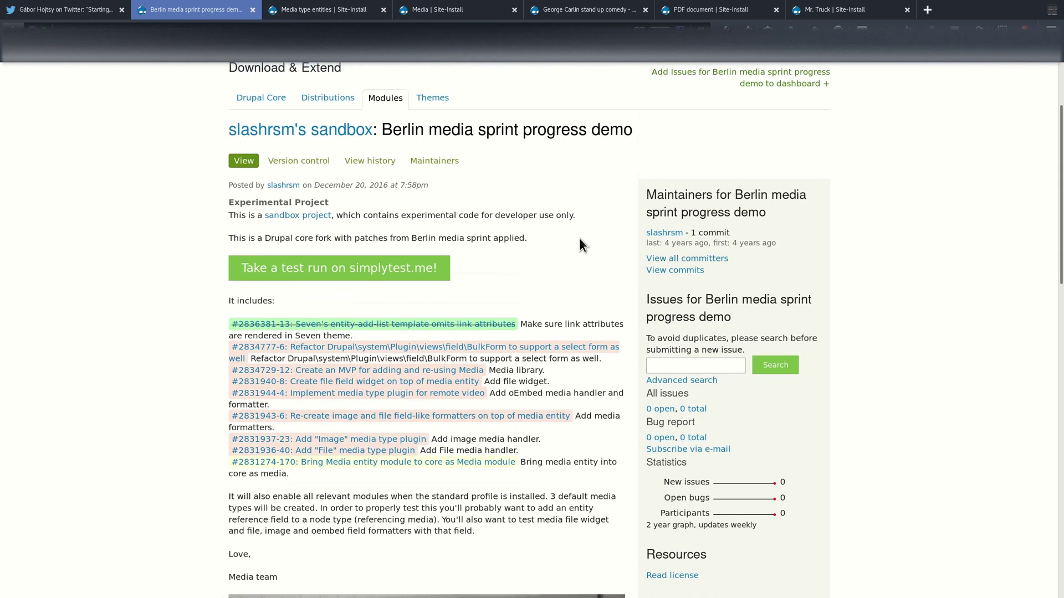
pyautogui.click(327, 11)
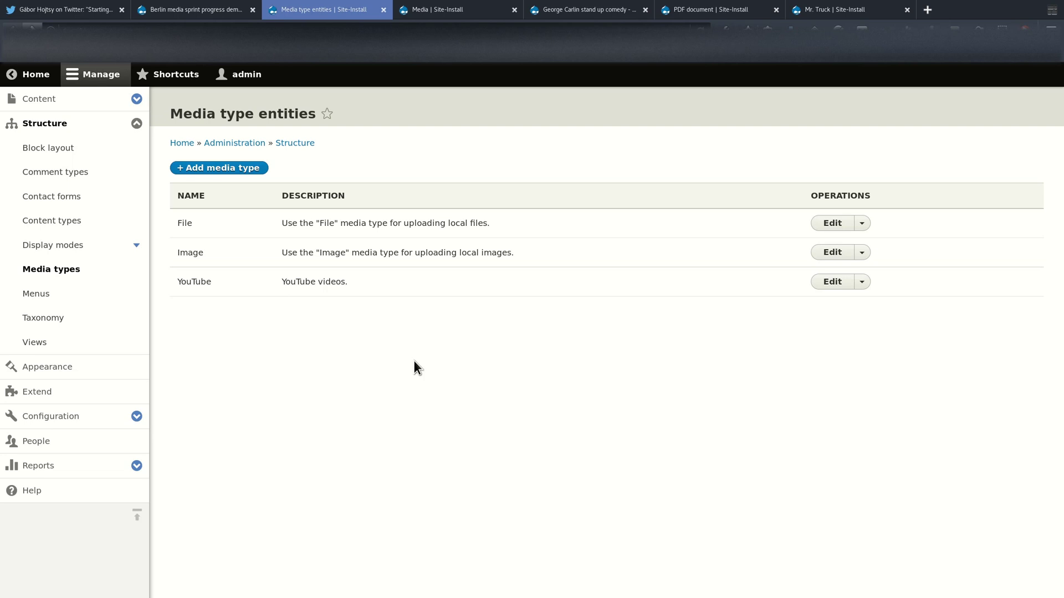
# Switch to the Media overview grid showing the seven media thumbnails.
pyautogui.click(446, 12)
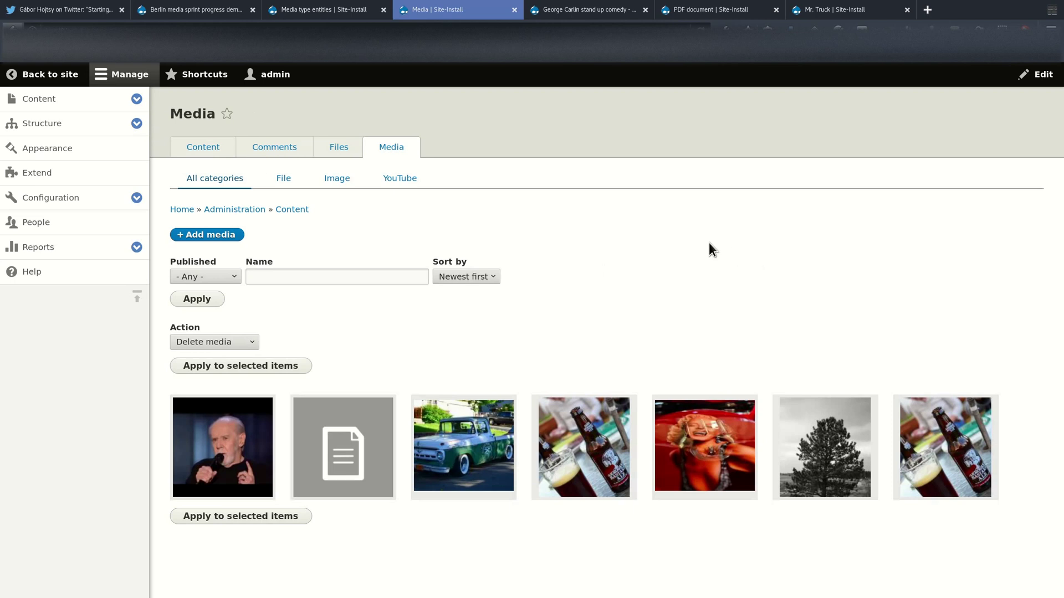
pyautogui.moveTo(971, 281)
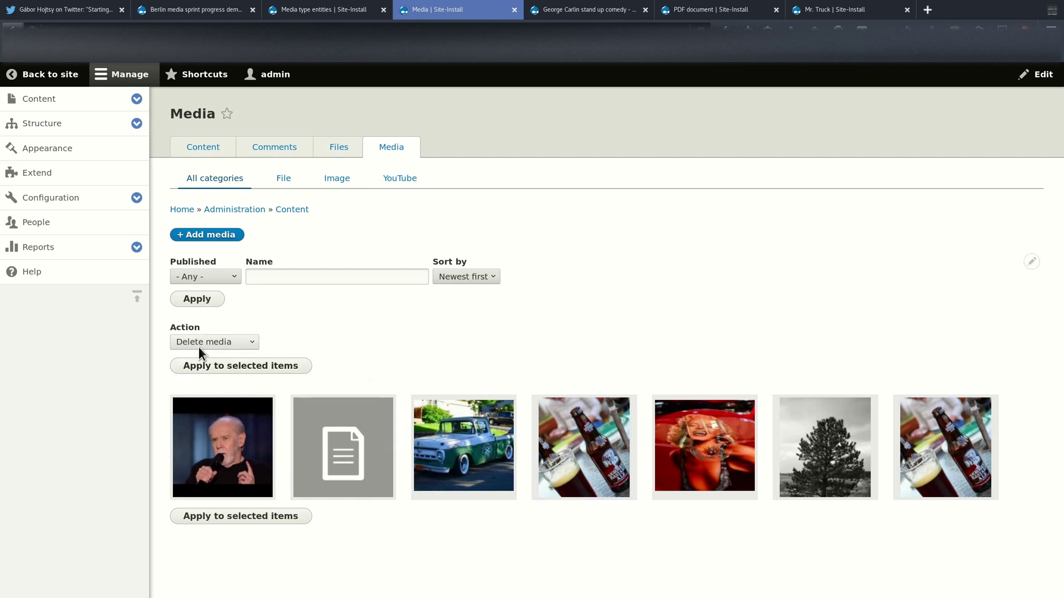
pyautogui.click(461, 440)
pyautogui.click(554, 433)
pyautogui.click(681, 436)
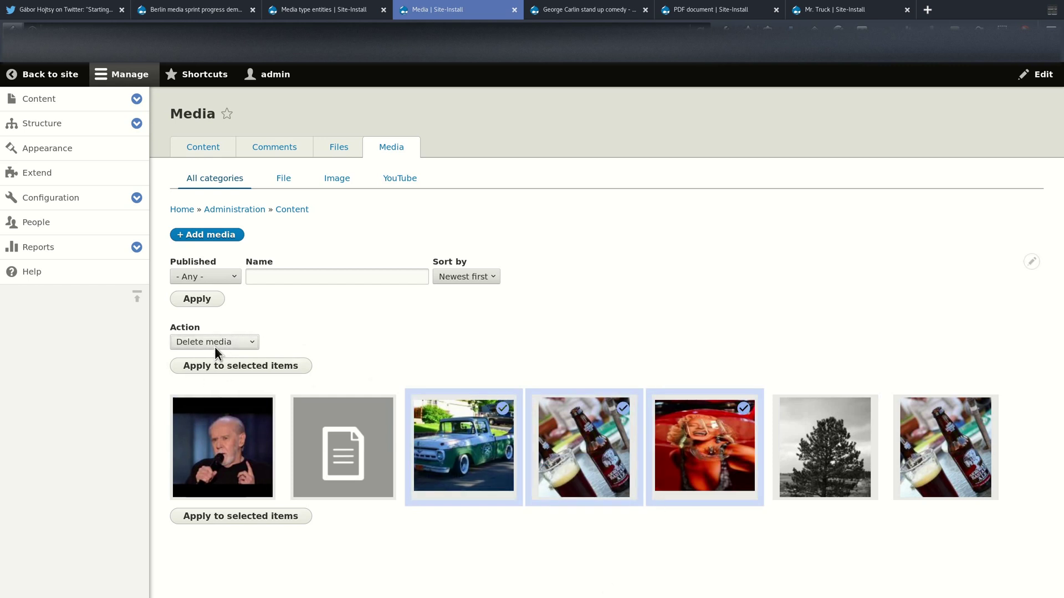
pyautogui.click(581, 454)
pyautogui.click(704, 449)
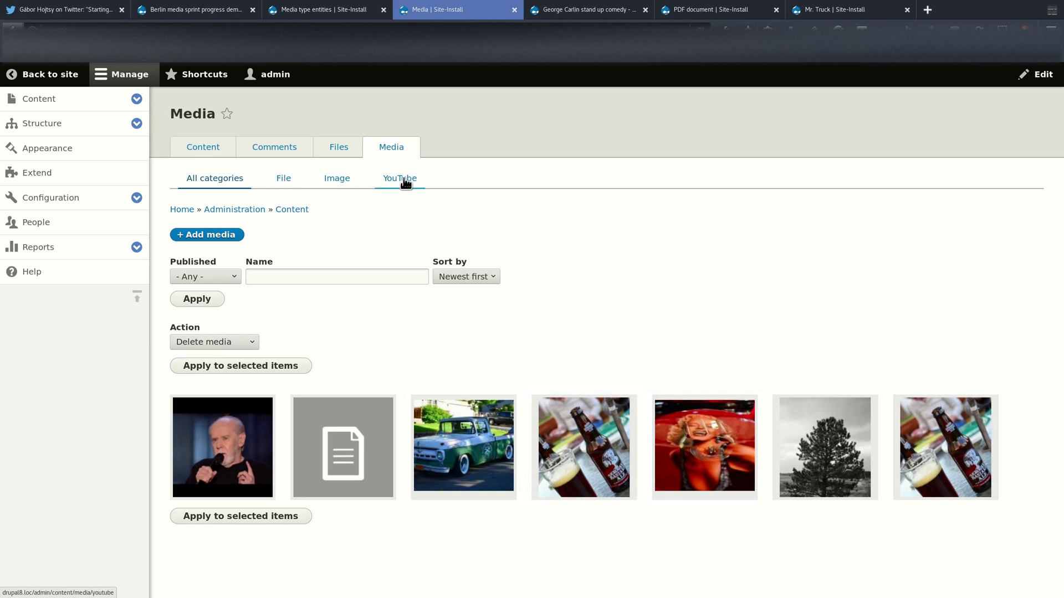
# Filter the media grid by File, Image and YouTube, then open the stand-up comedy video page.
pyautogui.click(292, 180)
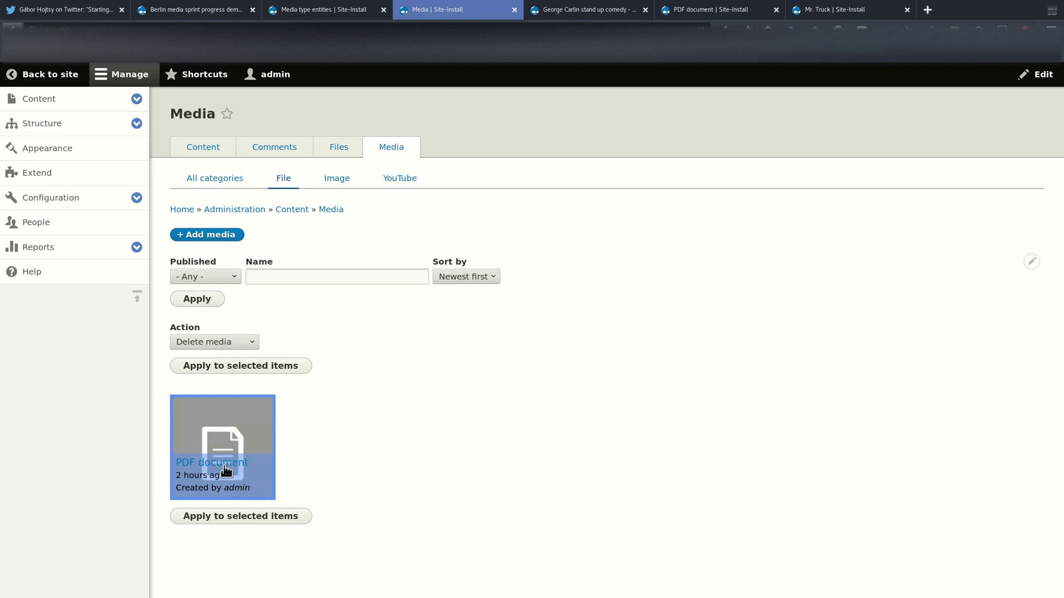
pyautogui.click(345, 182)
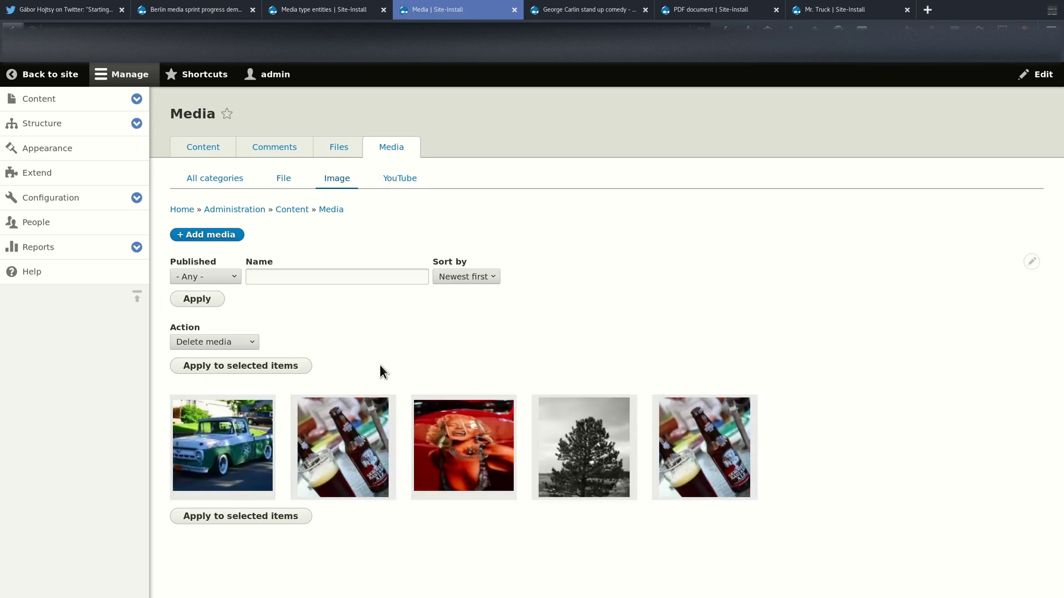
pyautogui.click(406, 177)
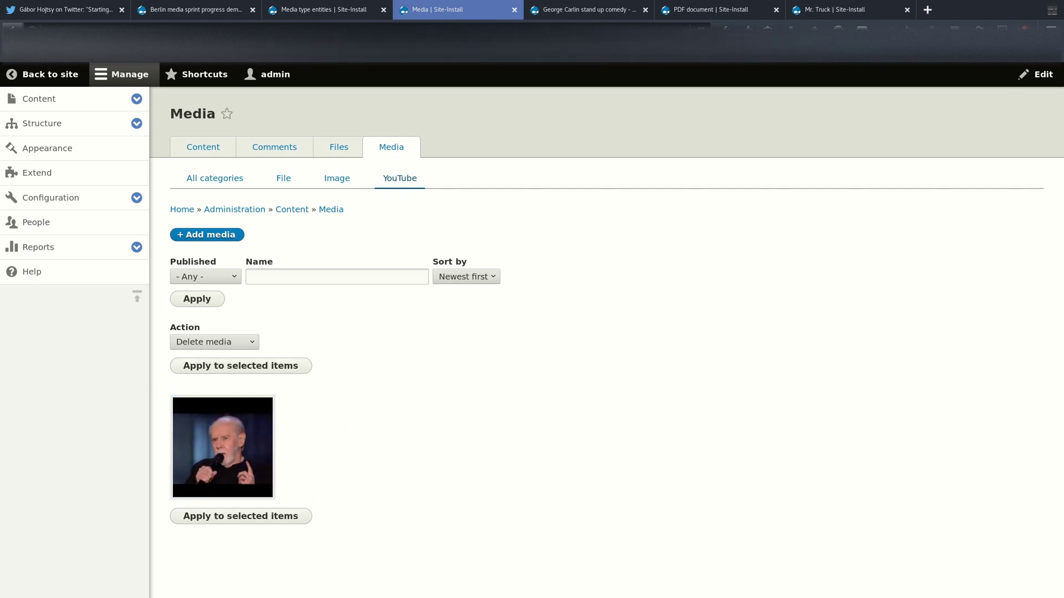
pyautogui.click(579, 10)
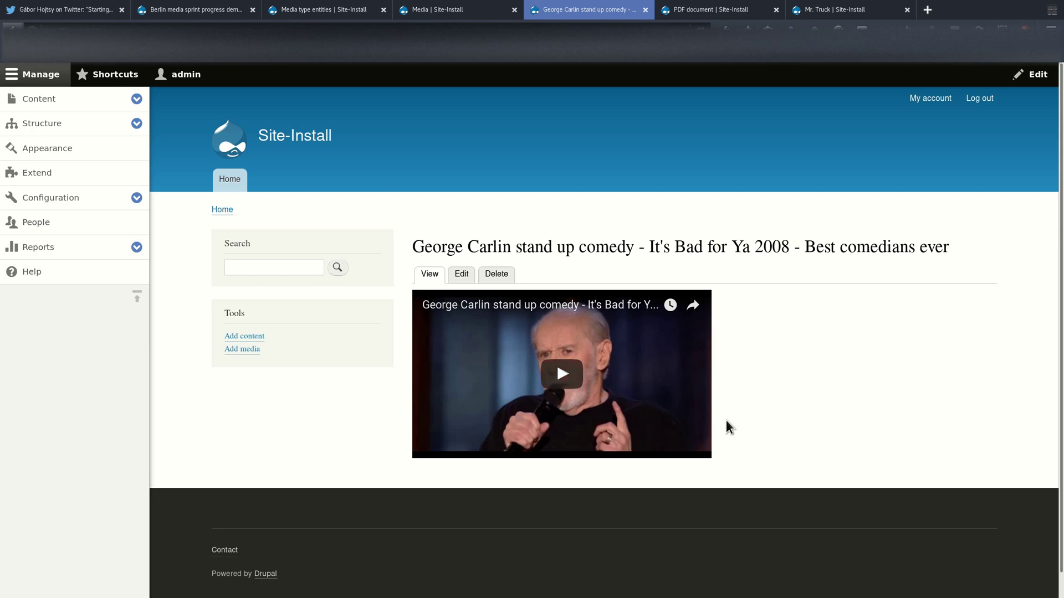
# Inspect the comedy video's oEmbed URL in its edit form without saving, then return to its page.
pyautogui.moveTo(816, 287)
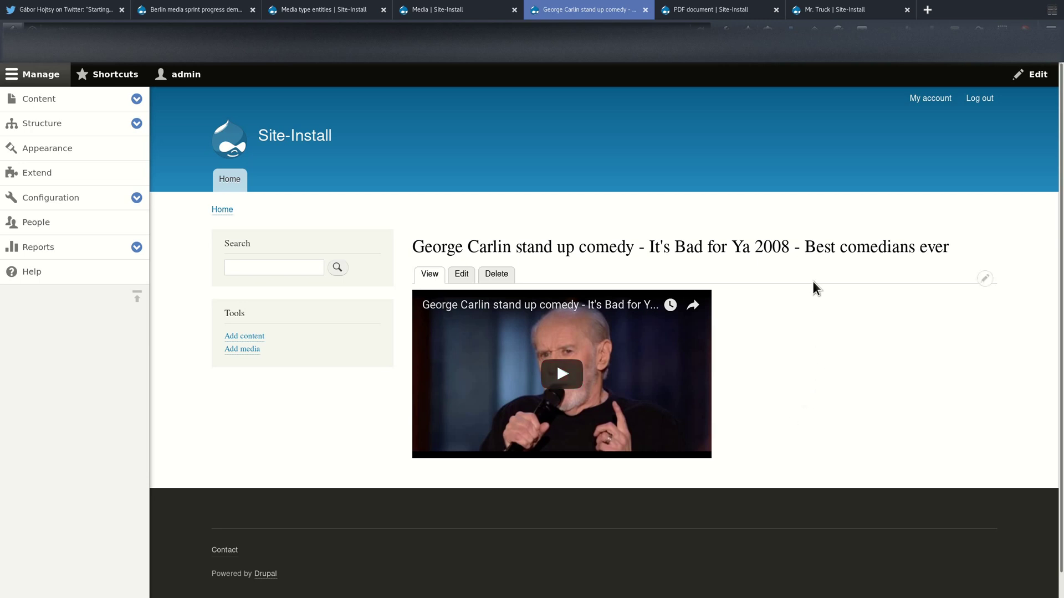
pyautogui.click(458, 276)
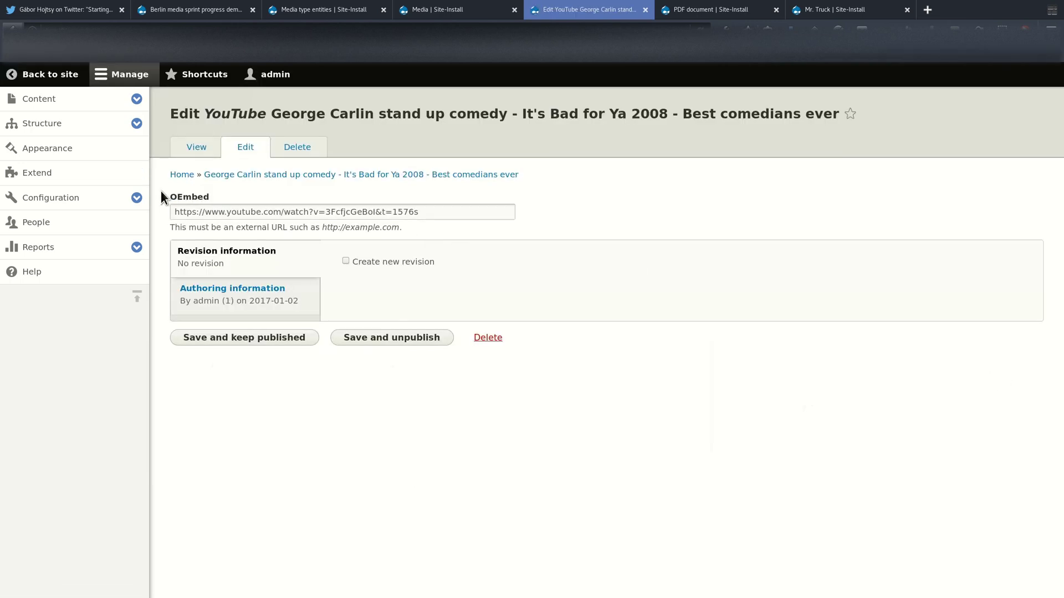
pyautogui.doubleClick(183, 212)
pyautogui.click(609, 196)
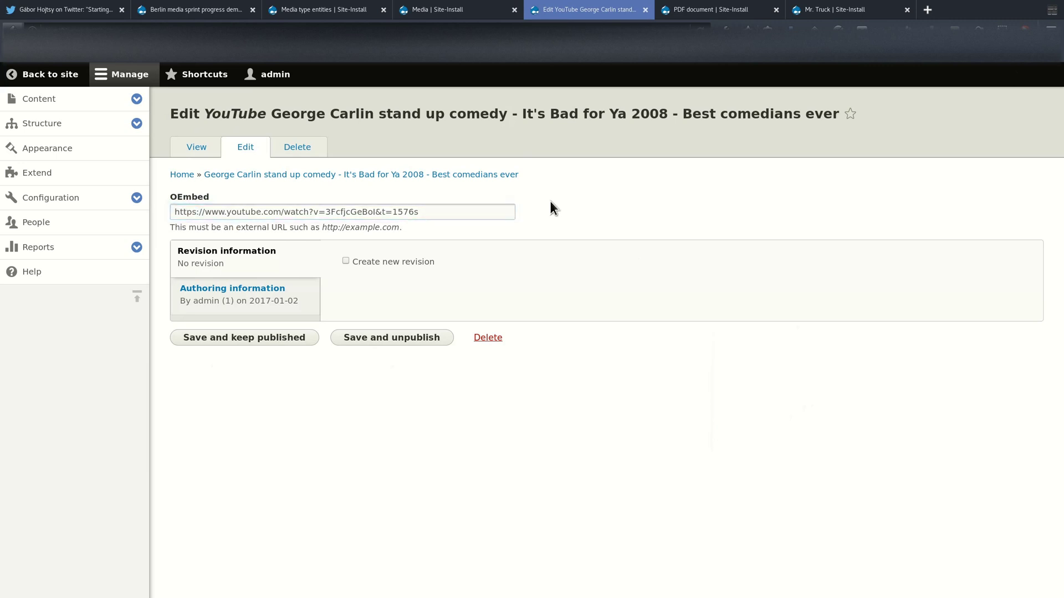
pyautogui.click(438, 212)
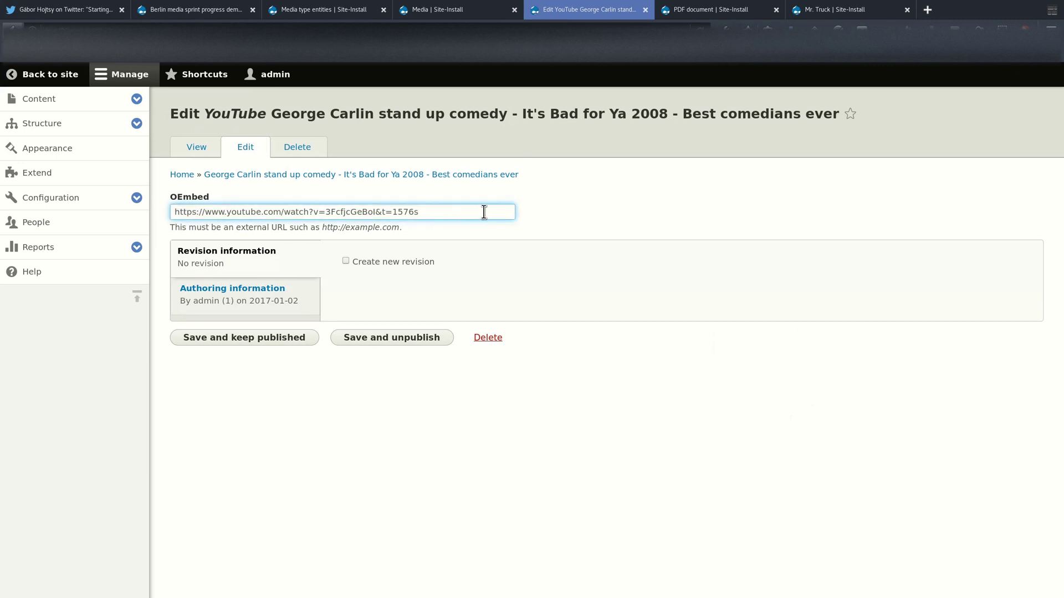
pyautogui.click(198, 156)
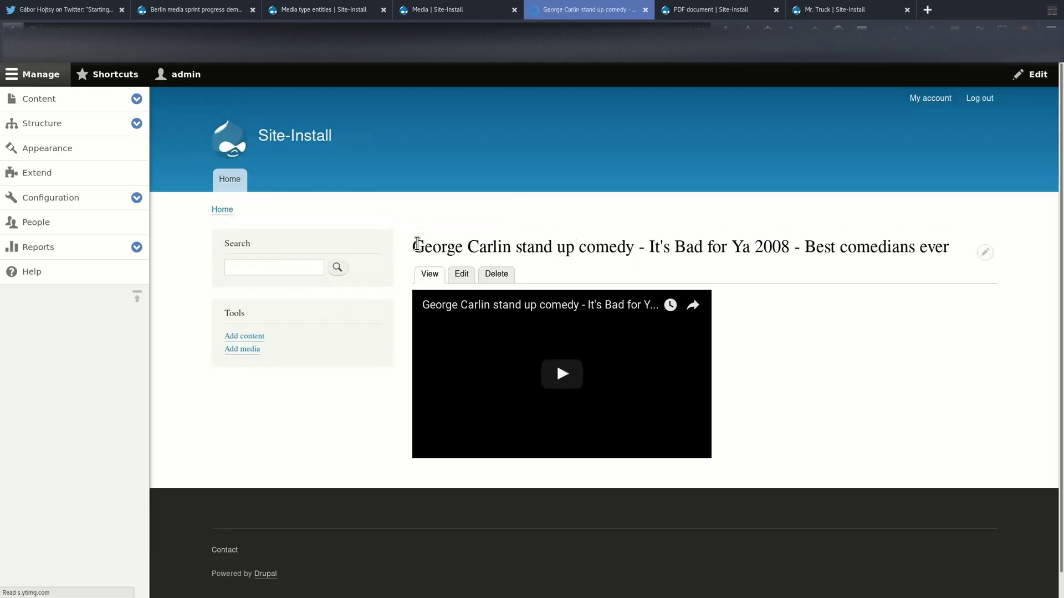
# Highlight the video title, glance at the media library tab, and come back to the video page.
pyautogui.moveTo(416, 244); pyautogui.dragTo(949, 245)
pyautogui.click(949, 245)
pyautogui.click(450, 11)
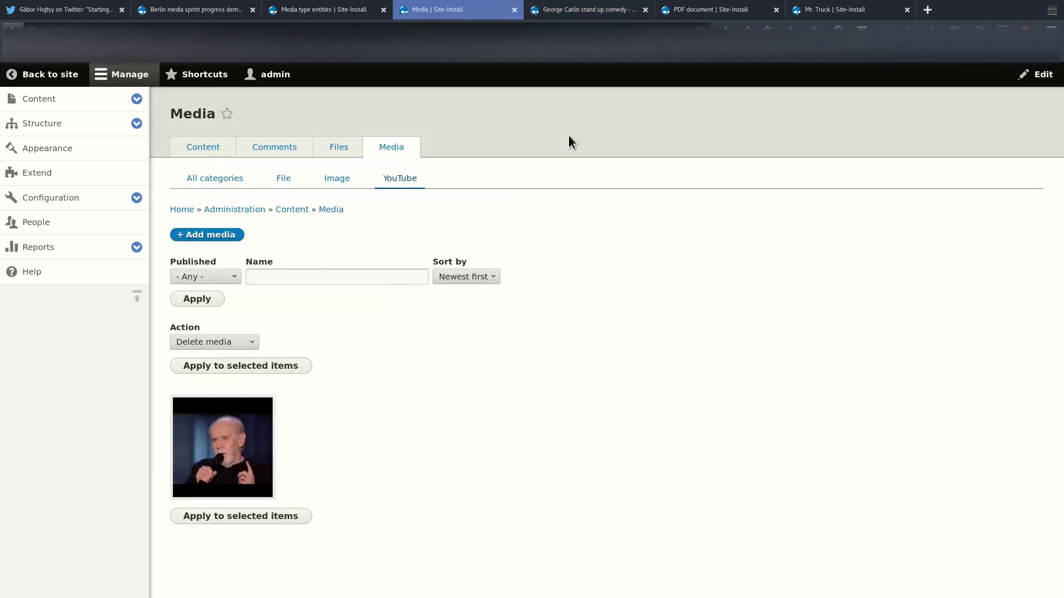
pyautogui.click(558, 11)
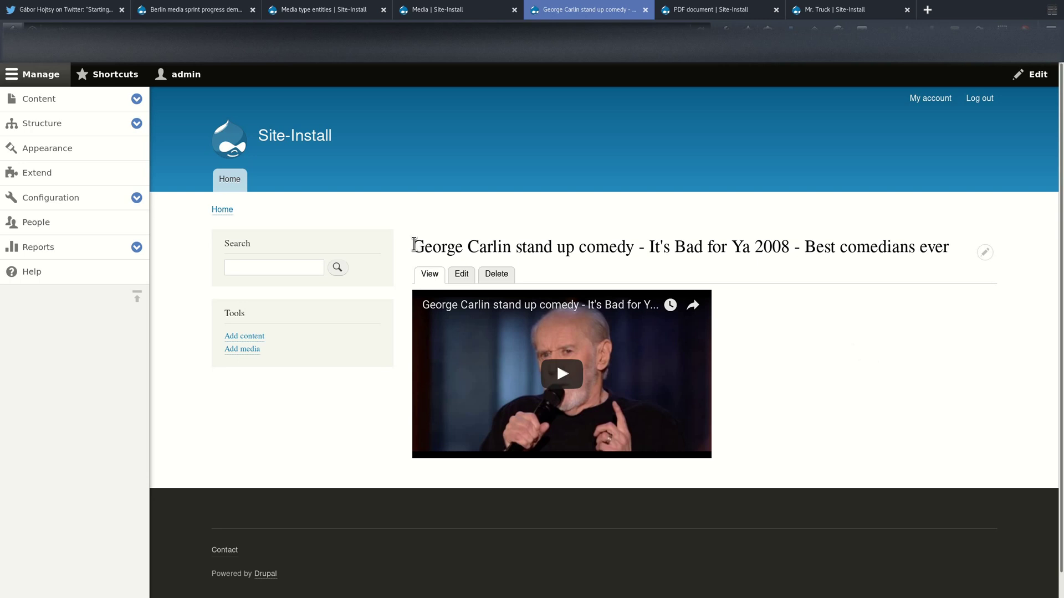
pyautogui.moveTo(414, 245); pyautogui.dragTo(480, 247)
pyautogui.click(511, 253)
# Open the PDF document media page and look over its edit form without changing the name.
pyautogui.click(720, 10)
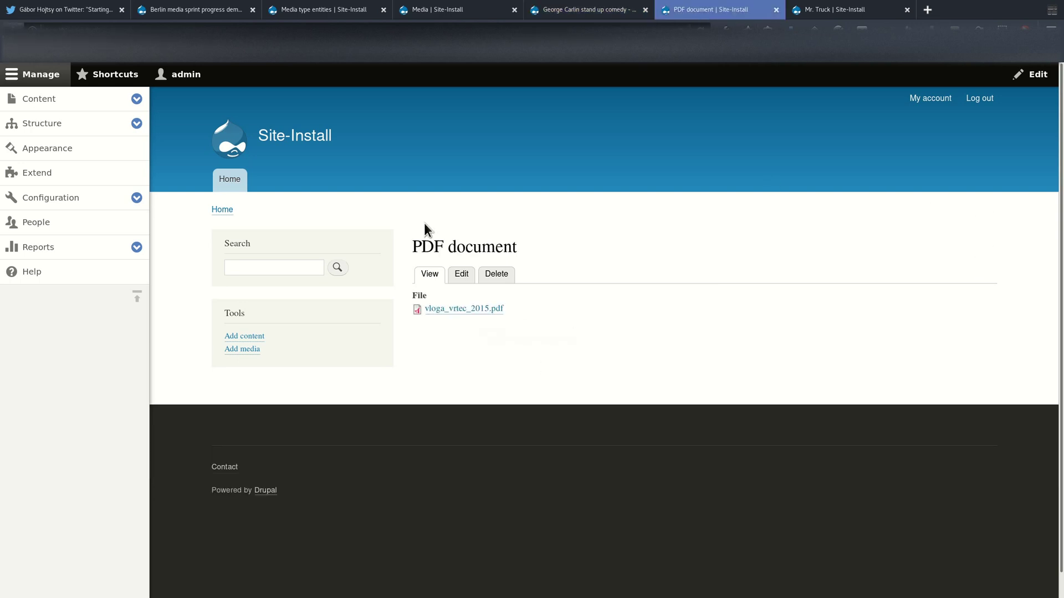
pyautogui.click(472, 273)
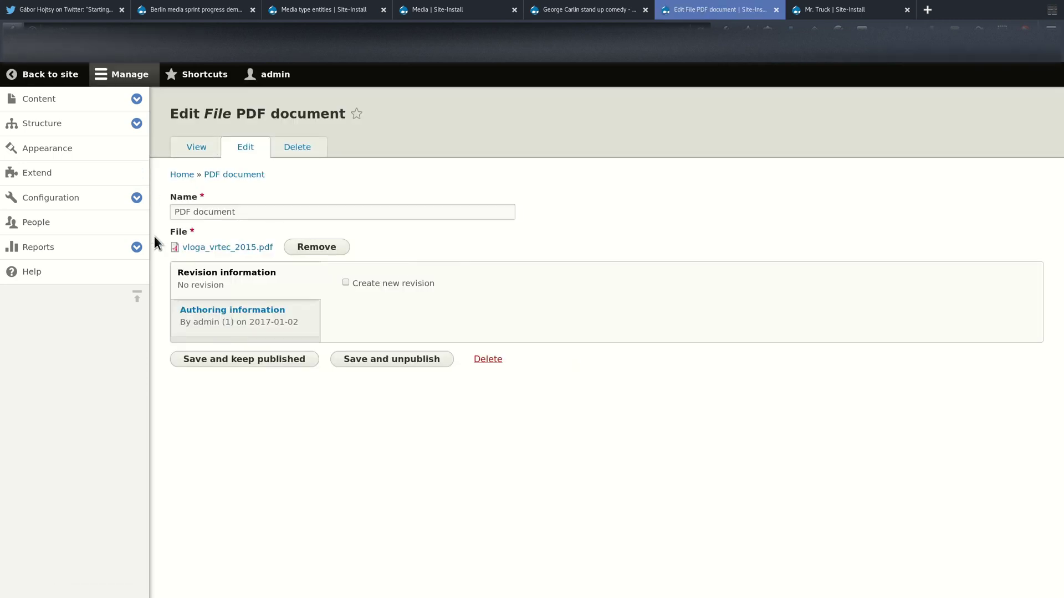
pyautogui.click(281, 212)
pyautogui.click(242, 211)
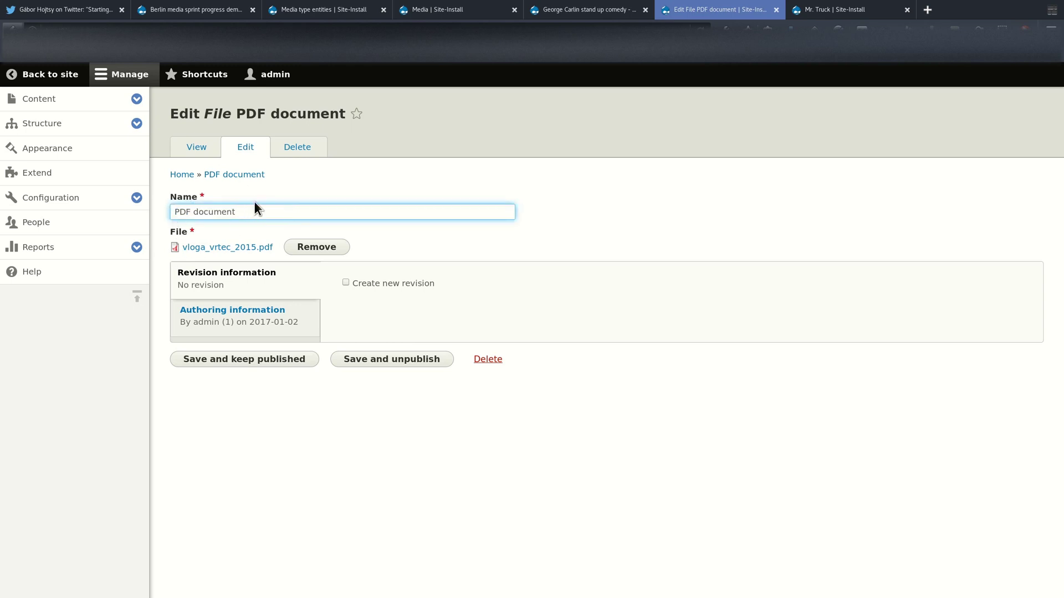
pyautogui.click(196, 147)
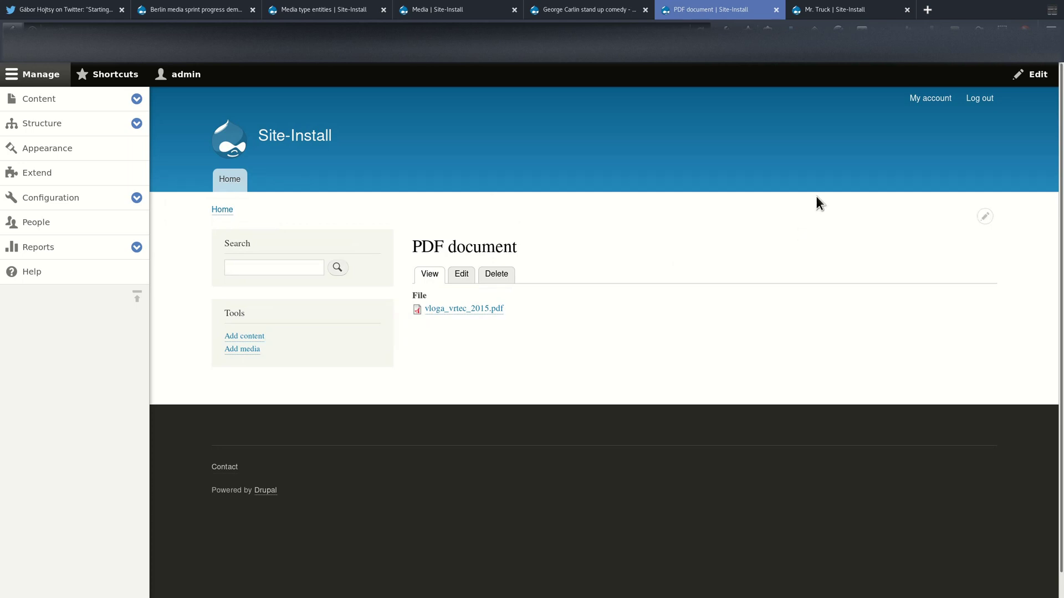
# Review the Mr. Truck image's view and edit pages, then return to the George Carlin video.
pyautogui.click(861, 9)
pyautogui.scroll(-2, 501, 246)
pyautogui.scroll(1, 504, 201)
pyautogui.click(475, 205)
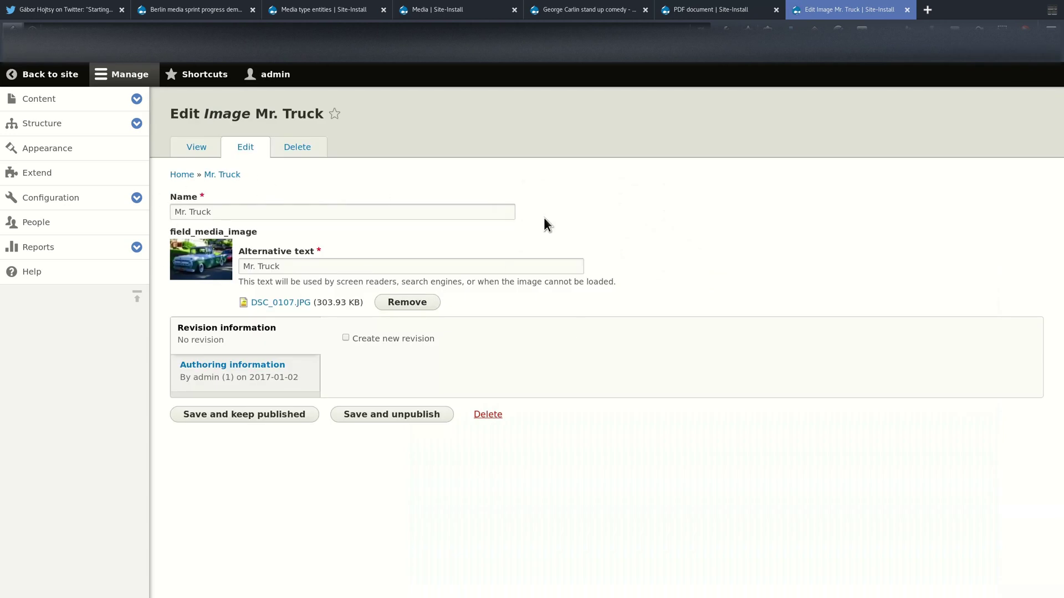
pyautogui.click(192, 146)
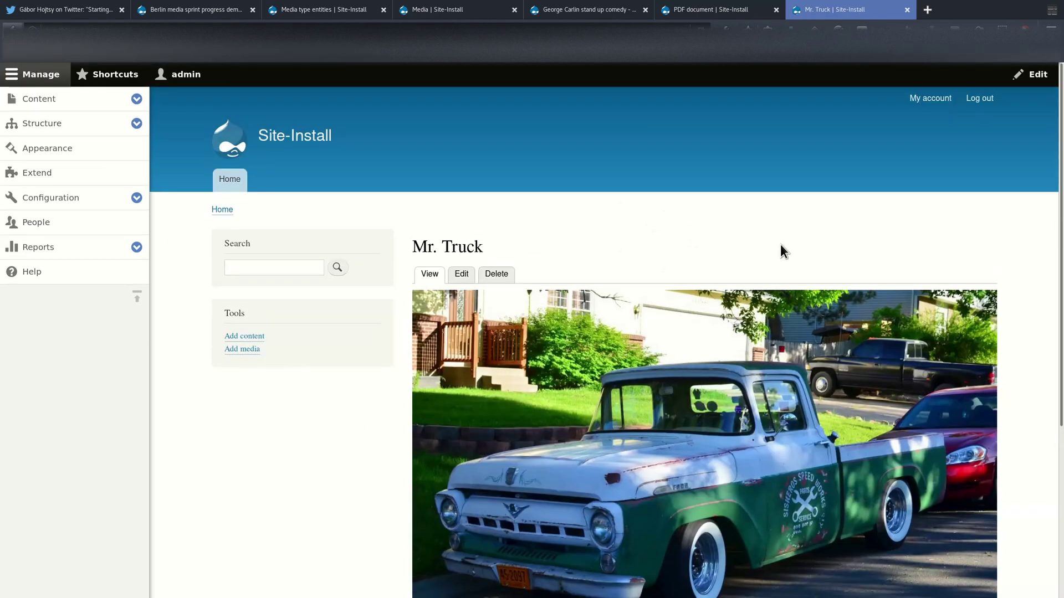
pyautogui.scroll(-3, 873, 244)
pyautogui.scroll(-1, 873, 239)
pyautogui.scroll(5, 870, 265)
pyautogui.click(615, 9)
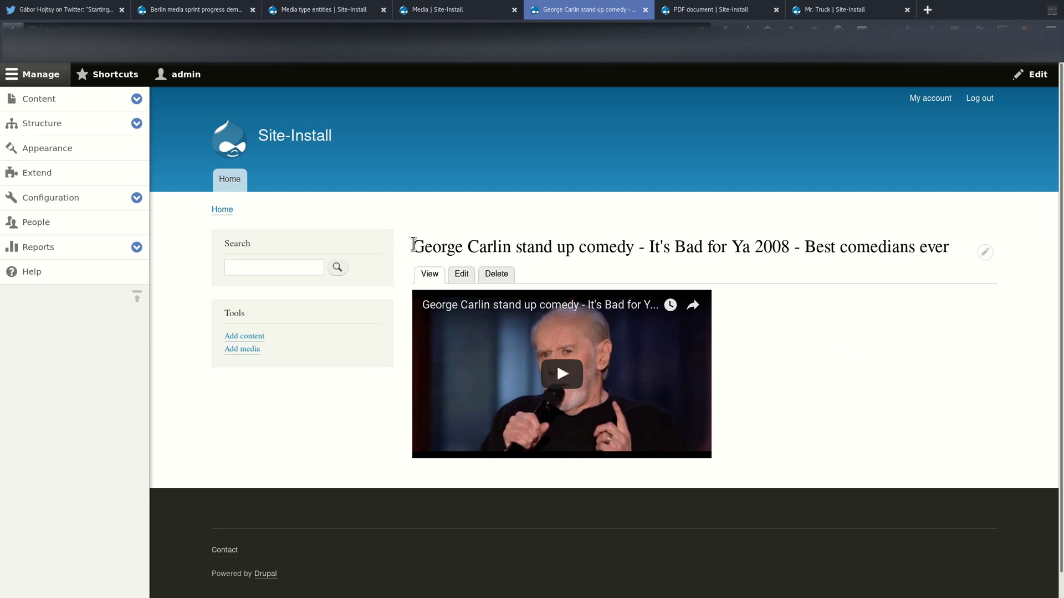
# Highlight the George Carlin video title and scroll through its page.
pyautogui.moveTo(413, 245); pyautogui.dragTo(452, 246)
pyautogui.click(604, 228)
pyautogui.moveTo(413, 246); pyautogui.dragTo(462, 246)
pyautogui.click(462, 246)
pyautogui.scroll(-1, 798, 288)
pyautogui.scroll(1, 778, 321)
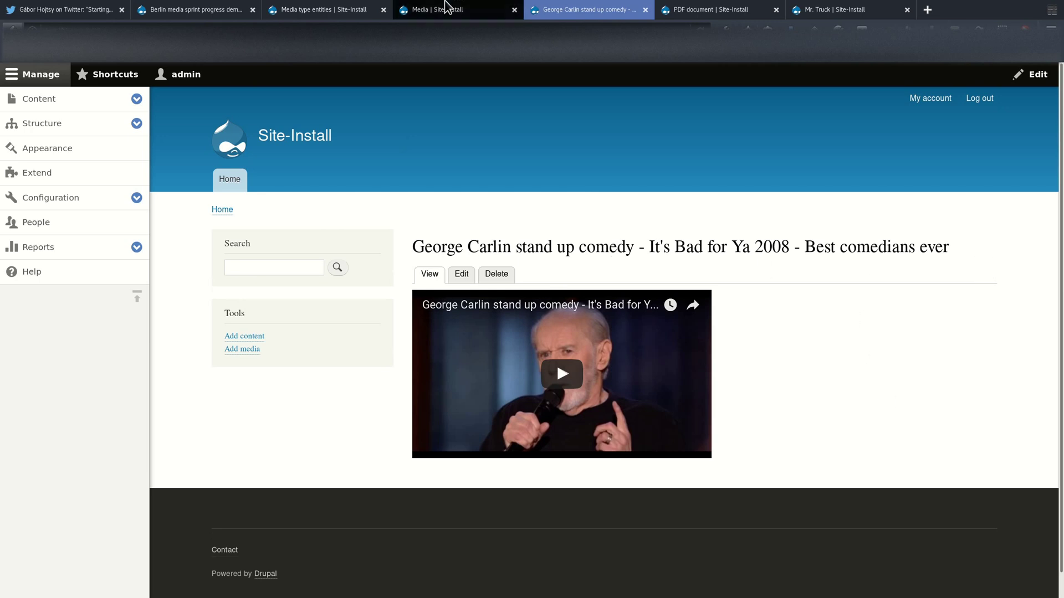
# Show the media overview with all categories and select the truck media item.
pyautogui.click(446, 10)
pyautogui.click(226, 185)
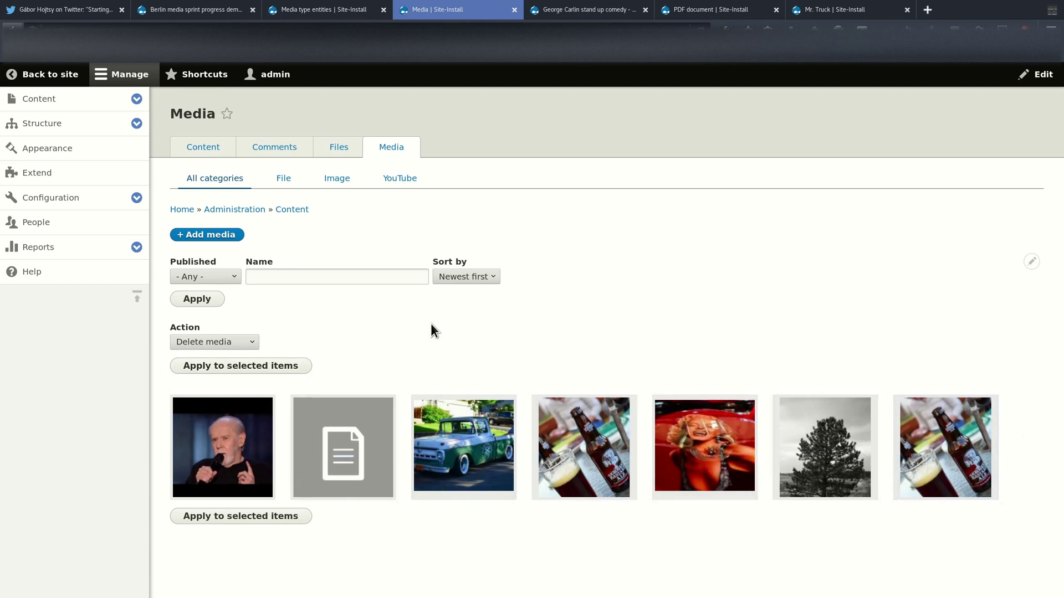
pyautogui.moveTo(542, 316); pyautogui.dragTo(490, 327)
pyautogui.click(443, 427)
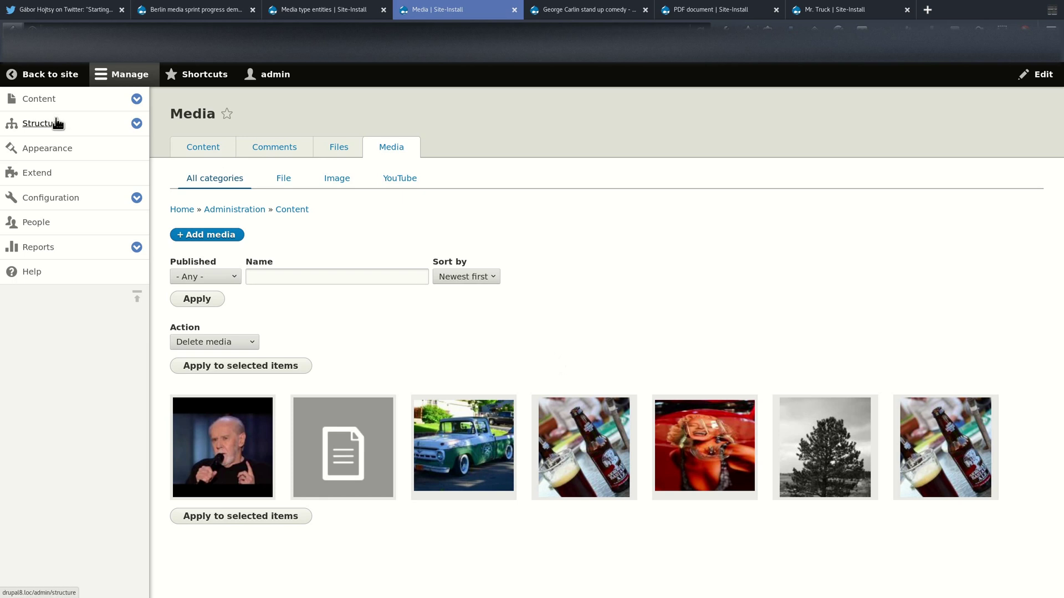
# Start a new Article via Content > Add content and scroll over the empty form.
pyautogui.click(56, 103)
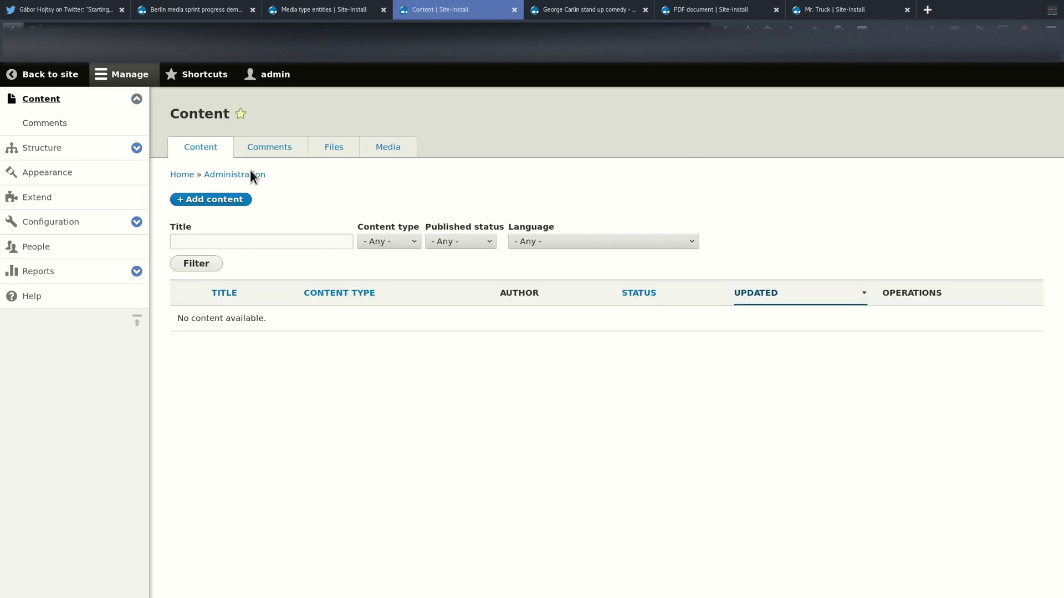
pyautogui.click(227, 200)
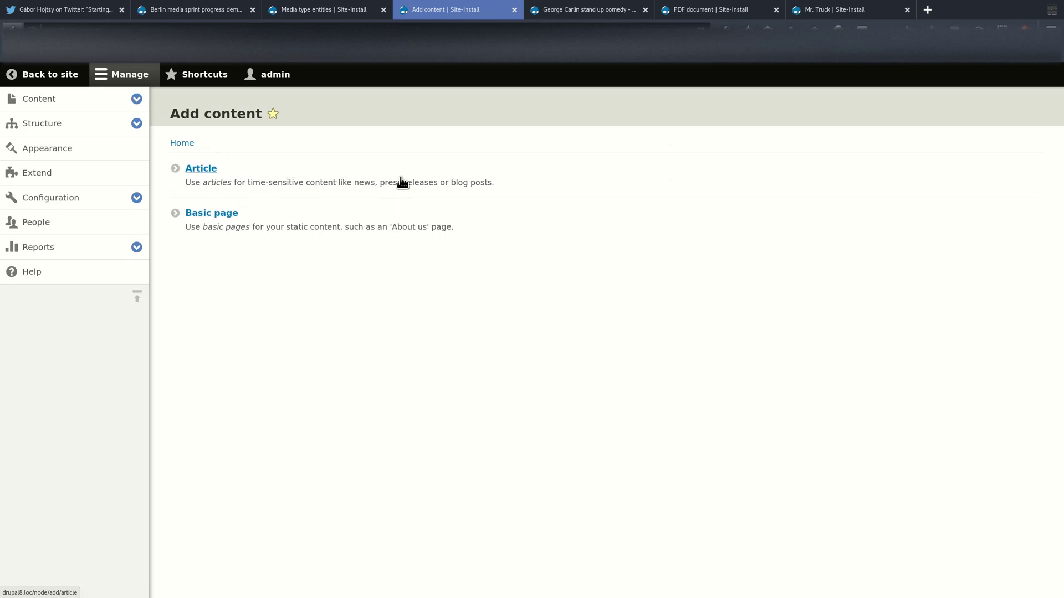
pyautogui.click(204, 170)
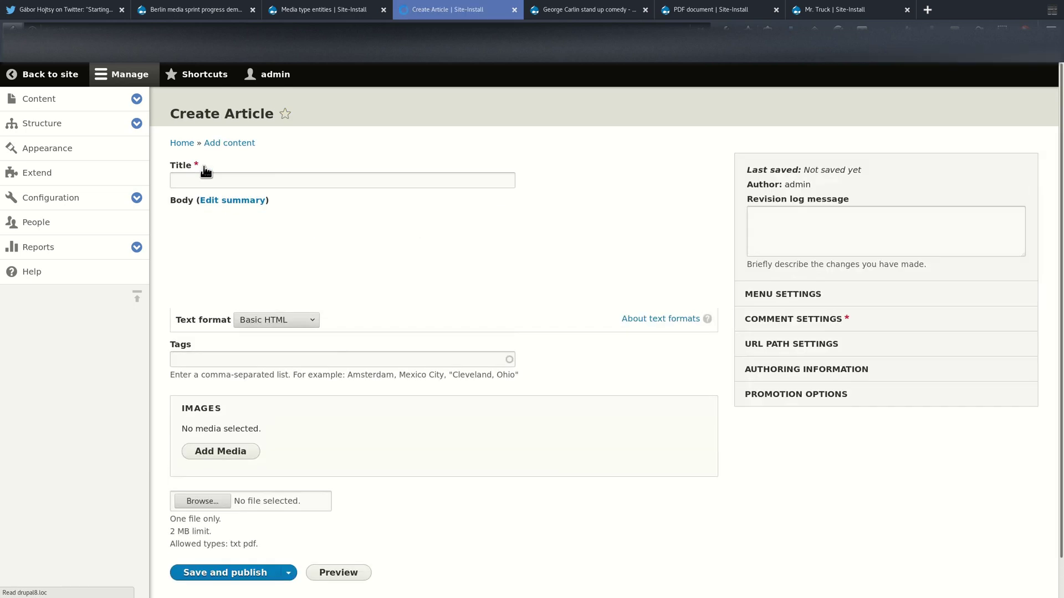
pyautogui.scroll(-3, 462, 279)
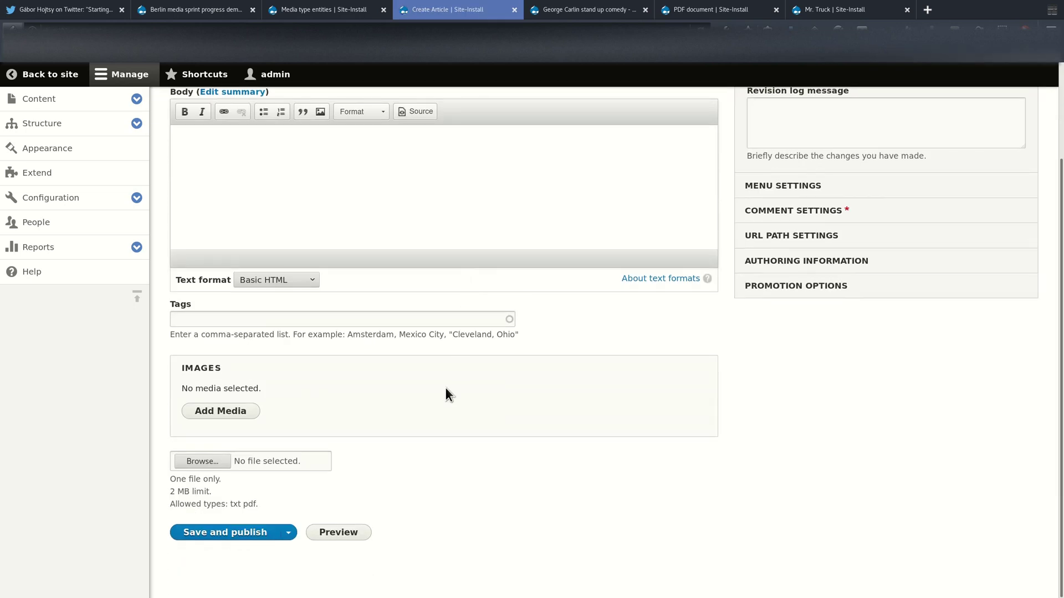
pyautogui.scroll(3, 391, 375)
pyautogui.scroll(-3, 399, 371)
pyautogui.scroll(3, 491, 457)
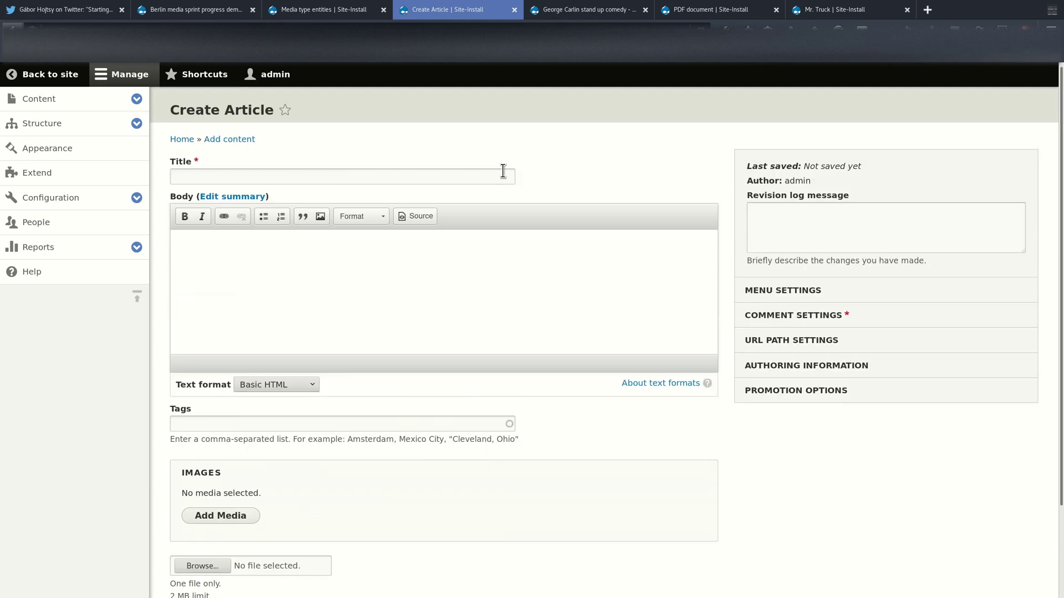
pyautogui.scroll(-3, 554, 360)
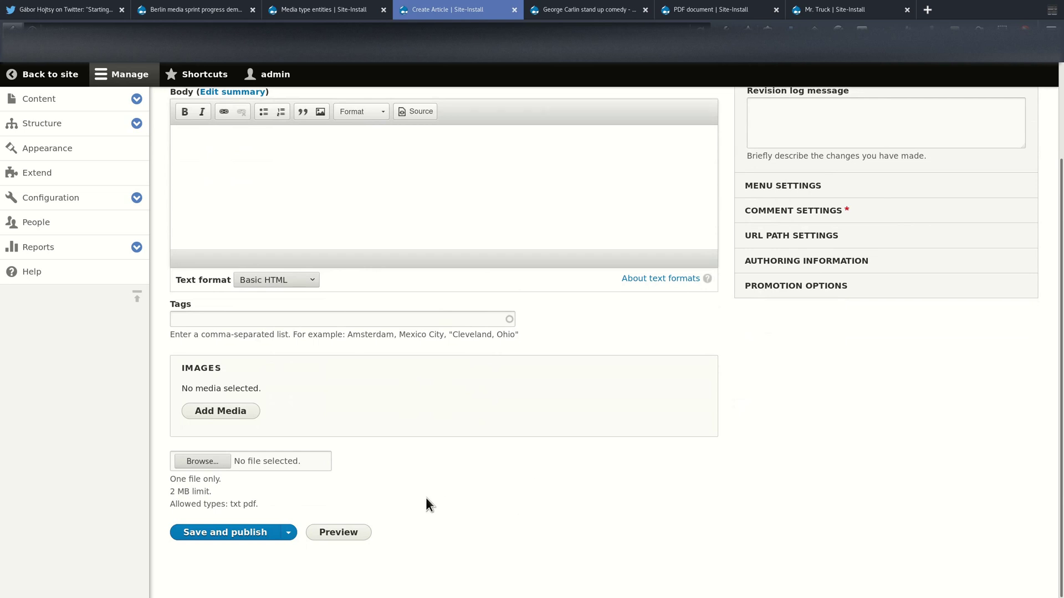
pyautogui.scroll(4, 534, 446)
pyautogui.scroll(-1, 533, 443)
pyautogui.scroll(-2, 538, 449)
# Insert the truck, both beer, red photo and tree images from the media library into Images.
pyautogui.click(251, 410)
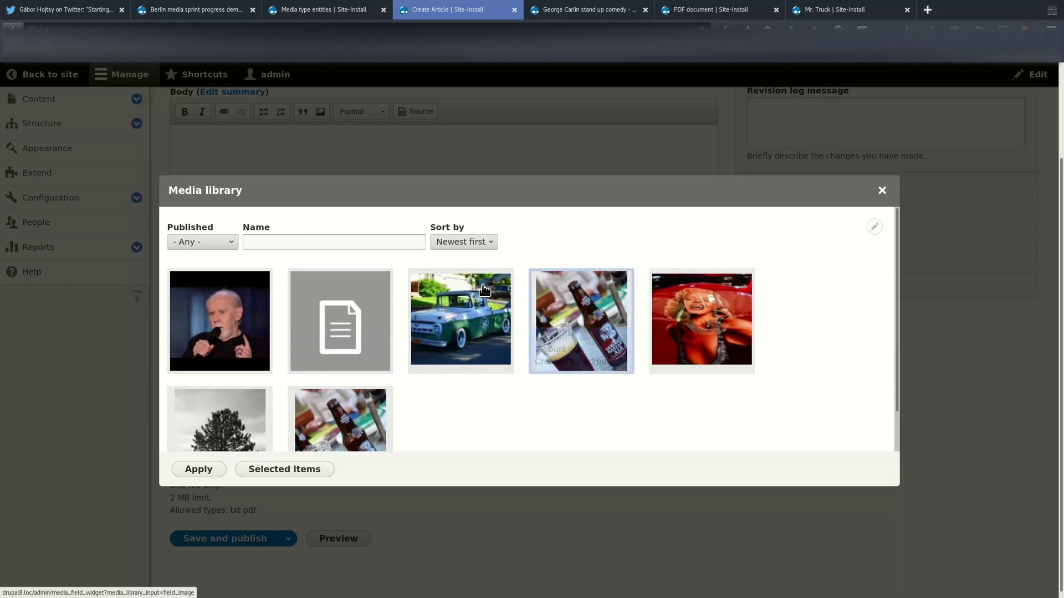
pyautogui.click(440, 299)
pyautogui.click(579, 319)
pyautogui.click(701, 318)
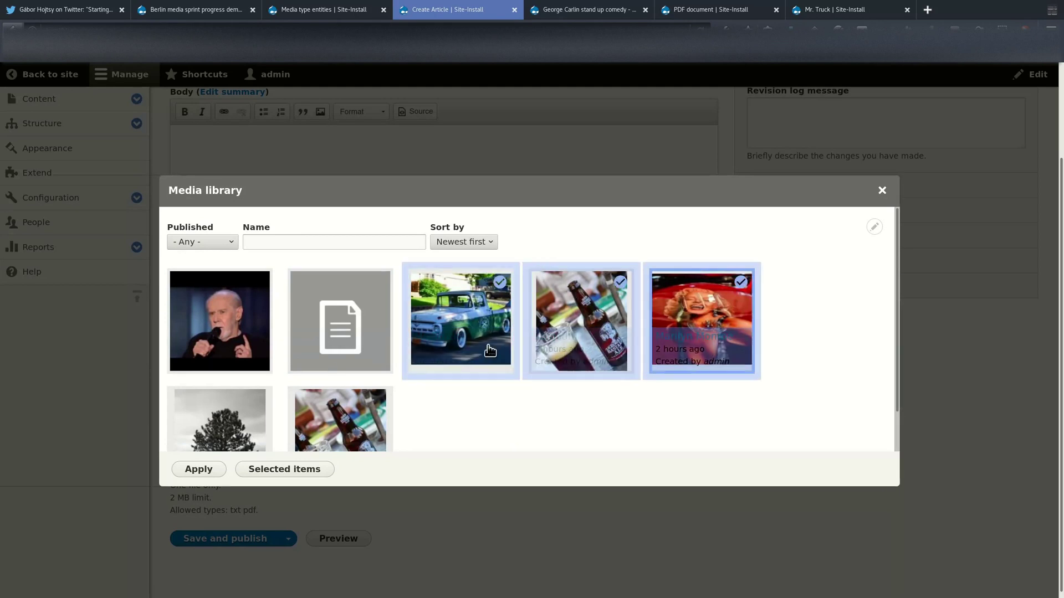
pyautogui.click(213, 420)
pyautogui.click(339, 422)
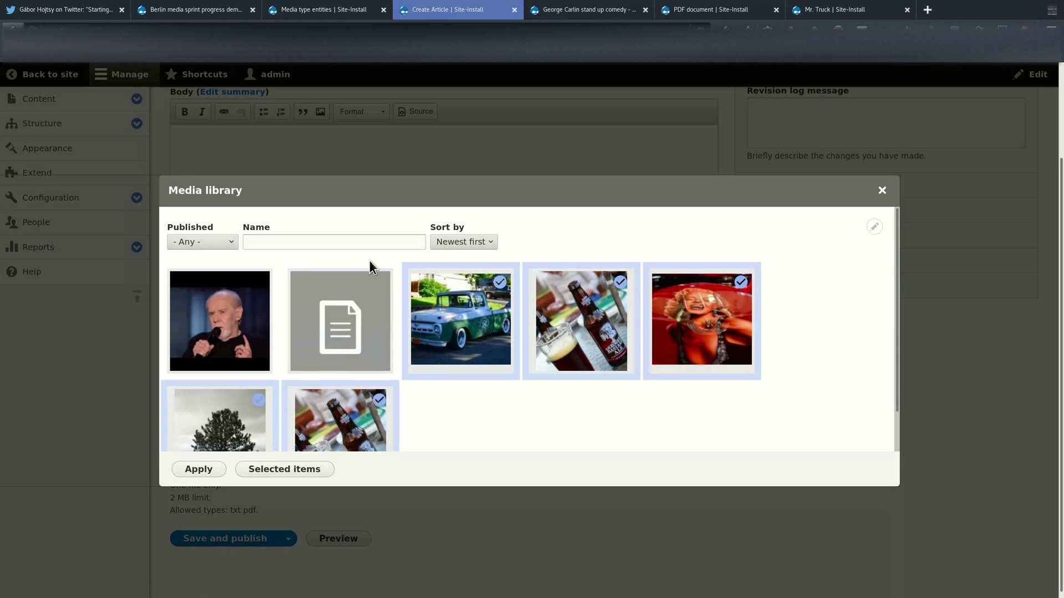
pyautogui.click(287, 472)
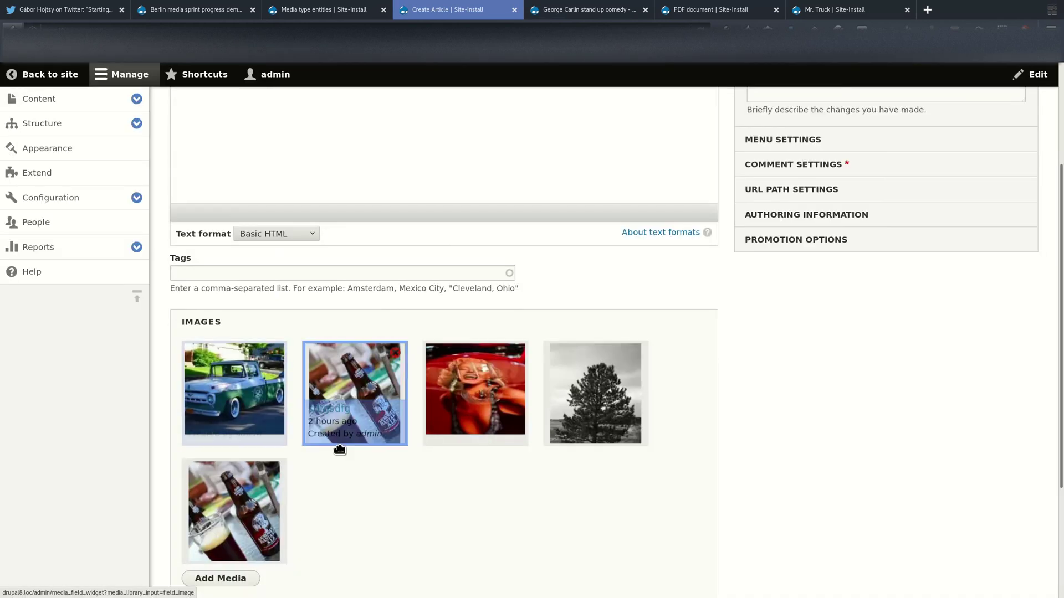
# Reorder the images to tree, truck, beer, red photo and remove the duplicate beer image.
pyautogui.scroll(-5, 402, 394)
pyautogui.scroll(3, 436, 386)
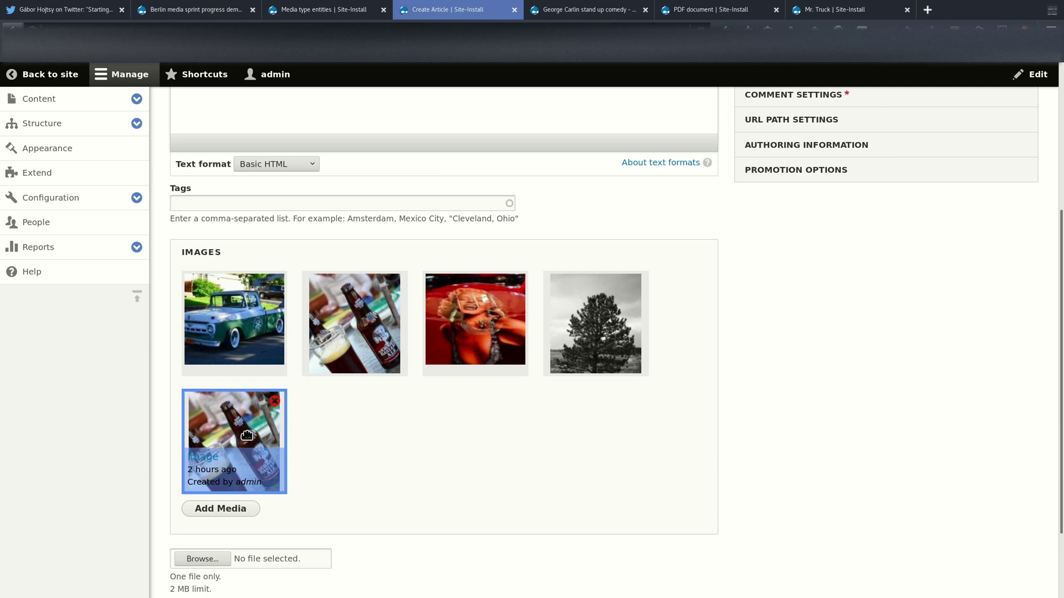
pyautogui.moveTo(254, 427); pyautogui.dragTo(290, 342)
pyautogui.moveTo(234, 444); pyautogui.dragTo(355, 340)
pyautogui.click(273, 304)
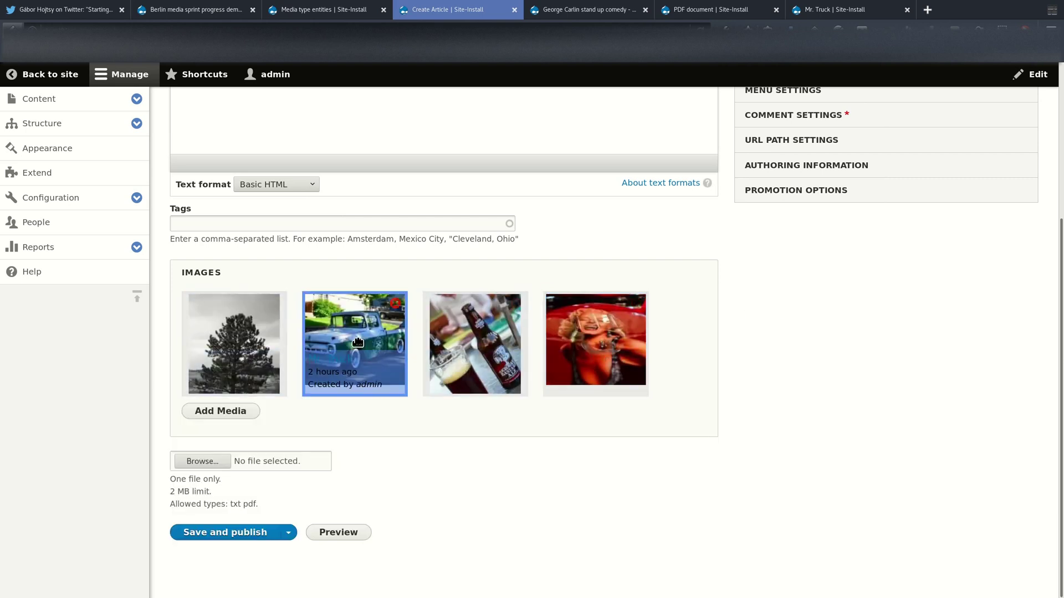
pyautogui.scroll(2, 426, 437)
pyautogui.scroll(1, 426, 437)
pyautogui.scroll(-3, 405, 404)
pyautogui.scroll(3, 369, 381)
# Name the uploaded vloga_vrtec_2015.pdf 'Another PDF doc' and save it as a file media item.
pyautogui.scroll(-3, 287, 263)
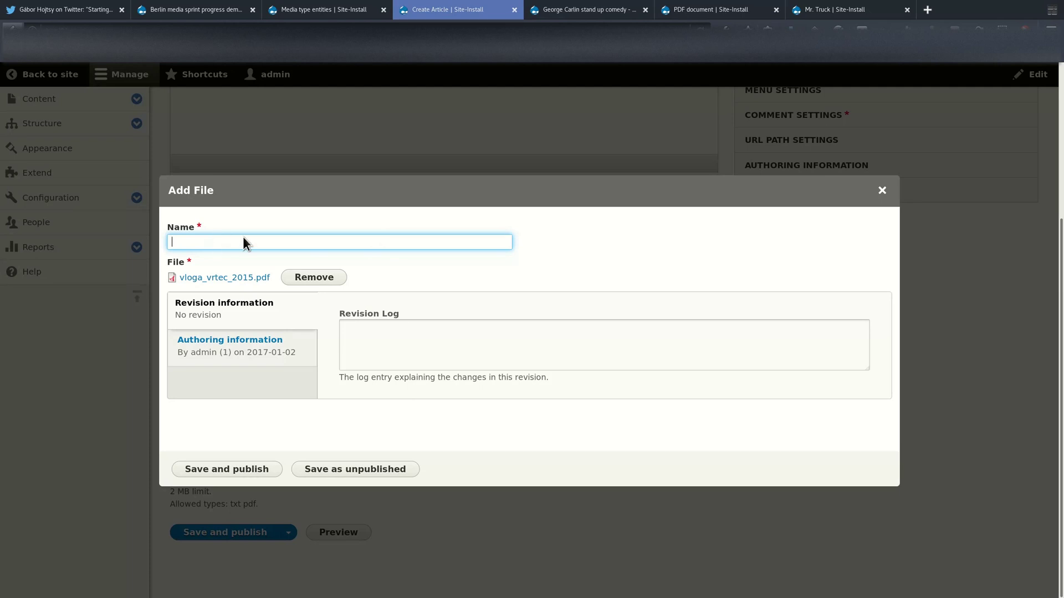
pyautogui.write('Another PDF doc')
pyautogui.click(233, 475)
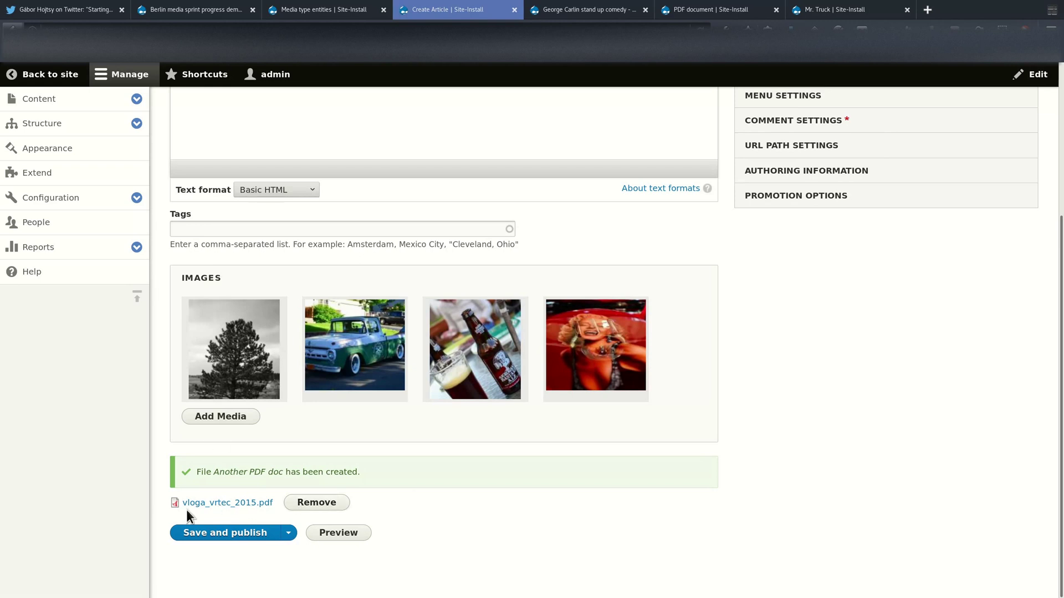
pyautogui.scroll(4, 437, 442)
pyautogui.click(233, 183)
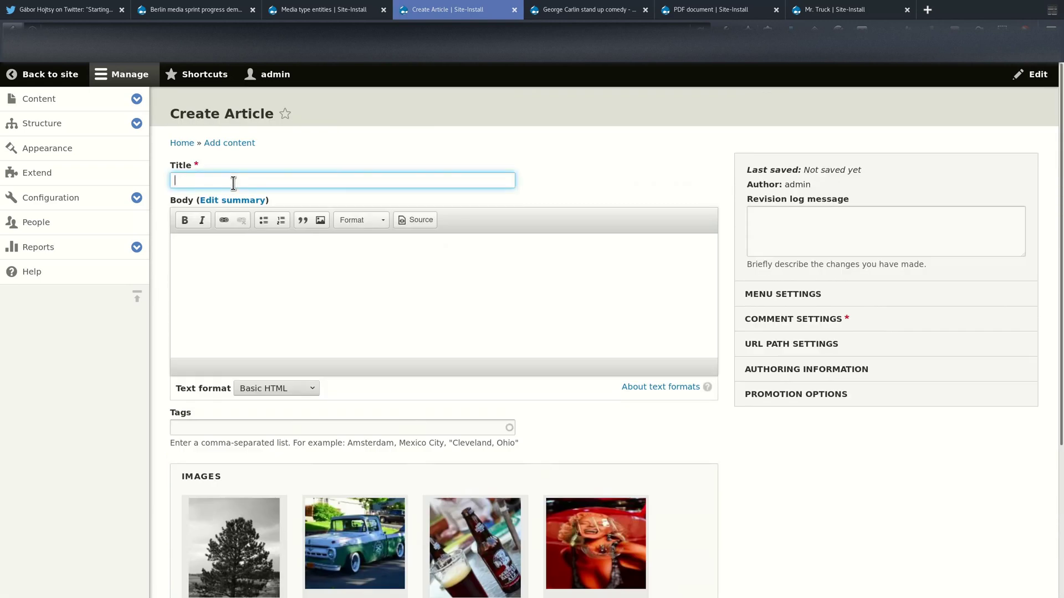
pyautogui.write('My article')
pyautogui.scroll(-4, 517, 146)
pyautogui.click(236, 533)
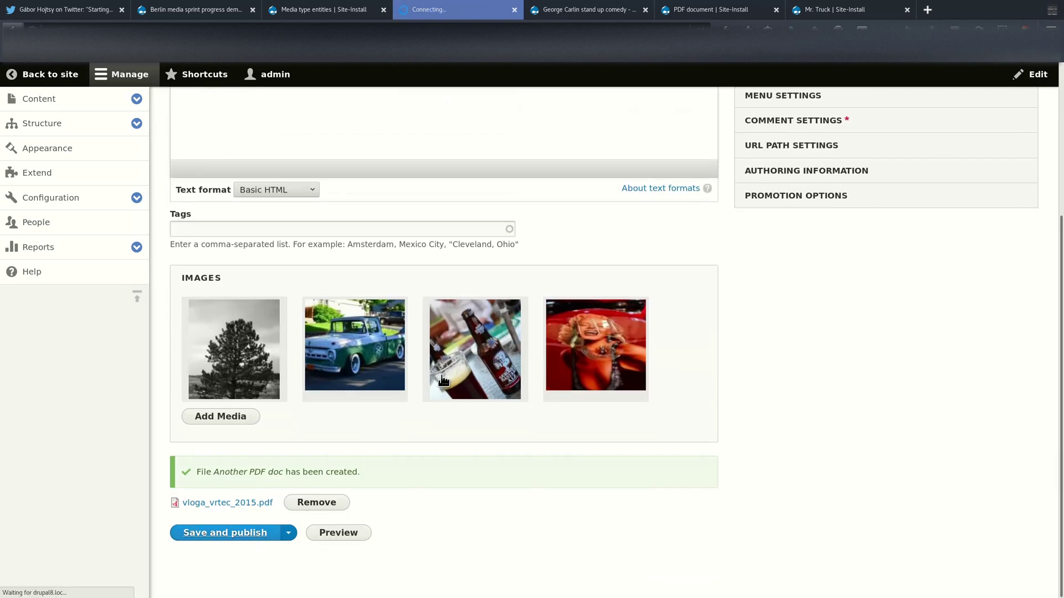
pyautogui.moveTo(469, 347)
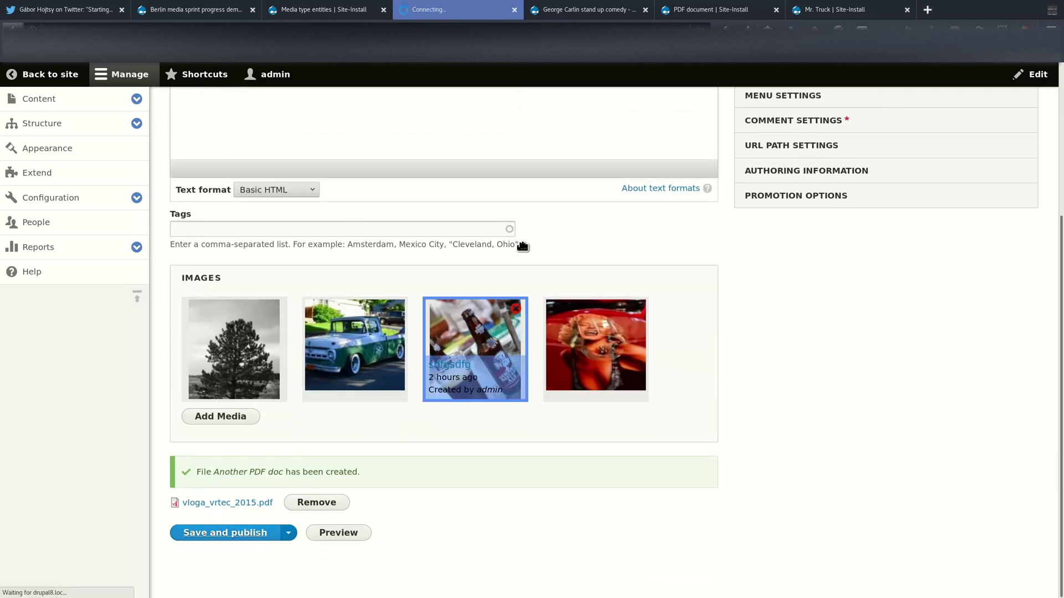
pyautogui.scroll(-6, 552, 209)
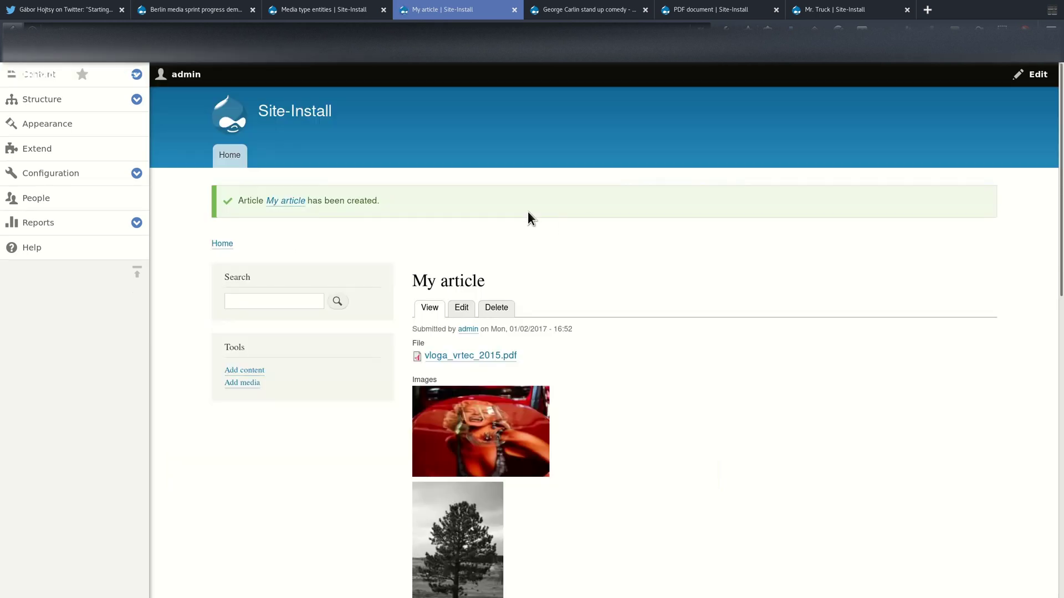
pyautogui.scroll(5, 561, 341)
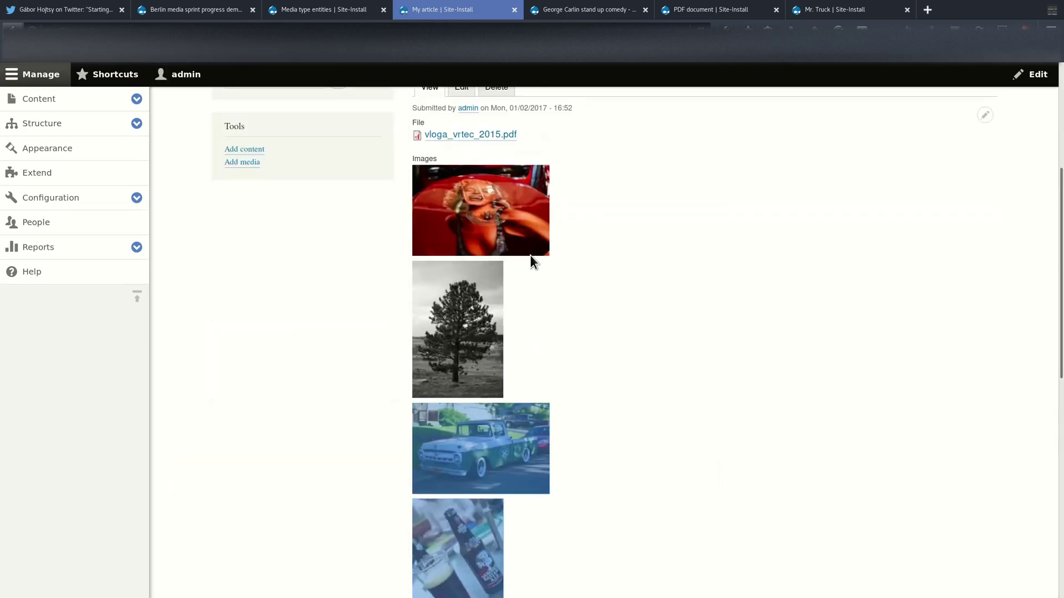
pyautogui.moveTo(567, 276); pyautogui.dragTo(413, 260)
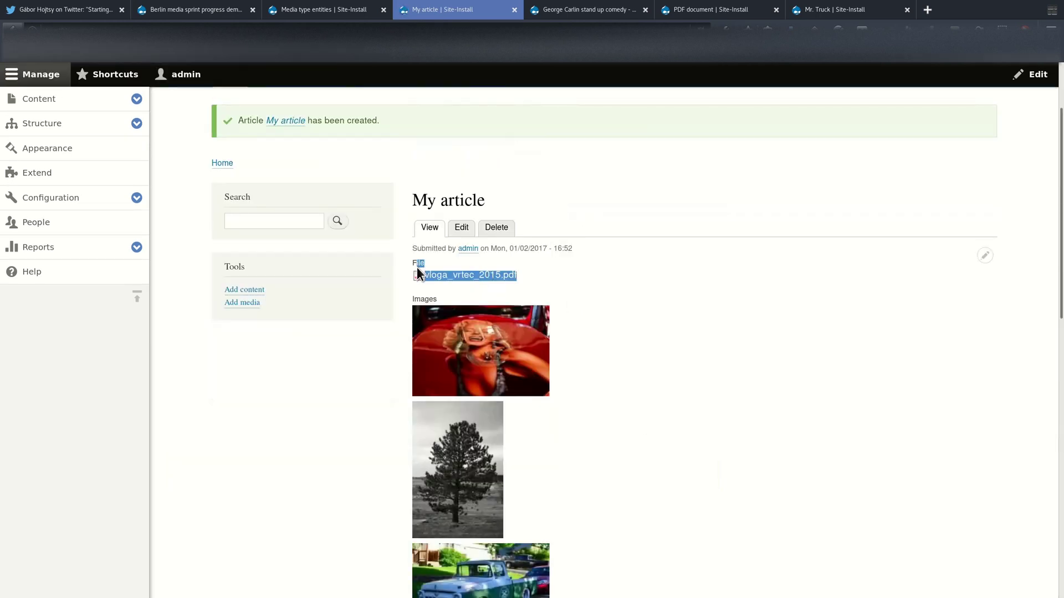
pyautogui.click(571, 284)
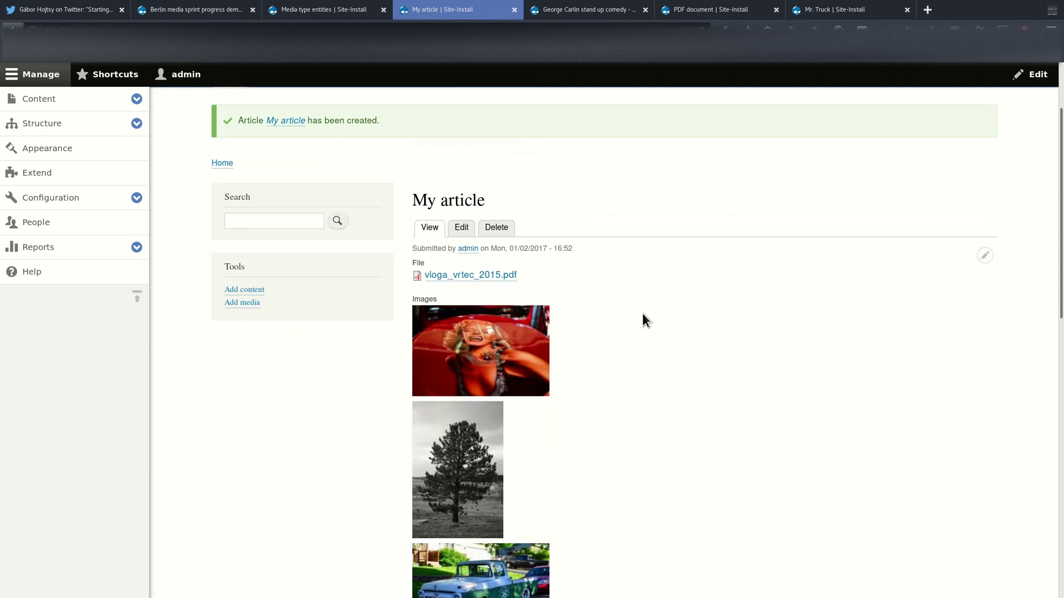
pyautogui.scroll(-5, 643, 315)
pyautogui.scroll(5, 620, 255)
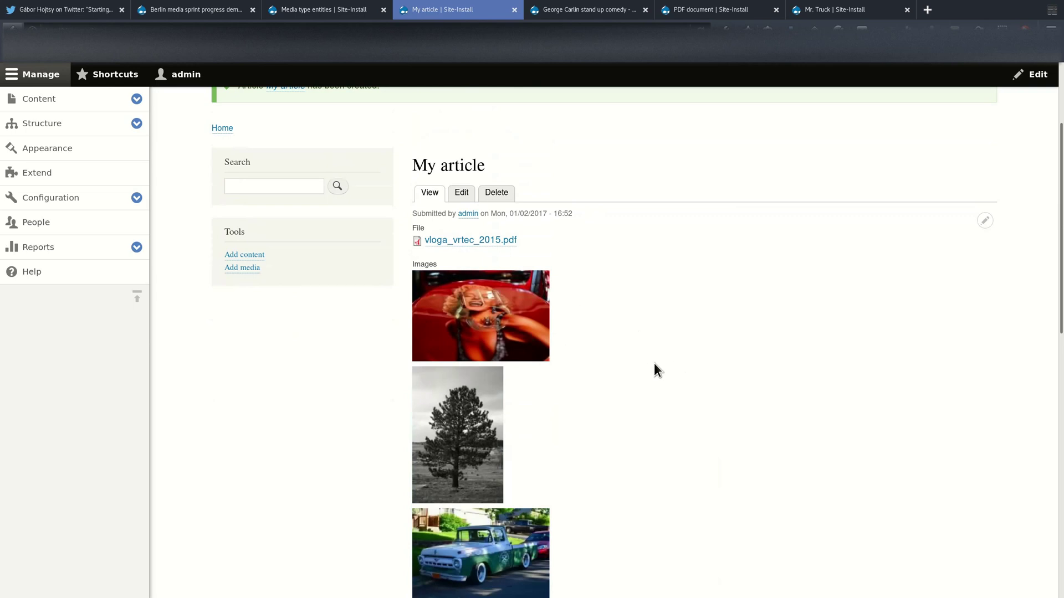
# Re-save 'My article' from its edit form as published, with the PDF and four Images entries unchanged.
pyautogui.click(461, 194)
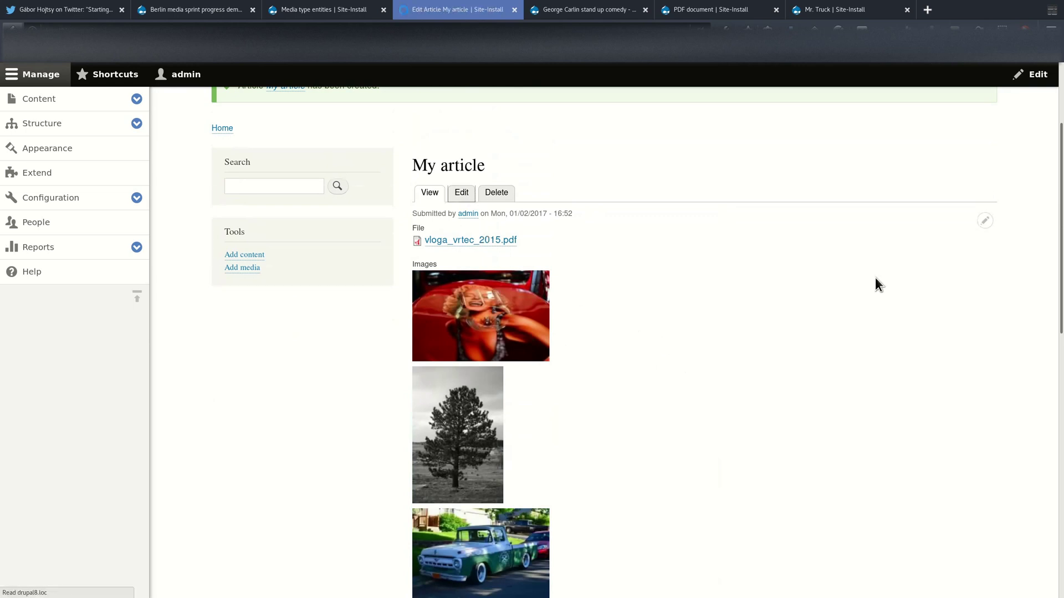
pyautogui.scroll(-3, 784, 277)
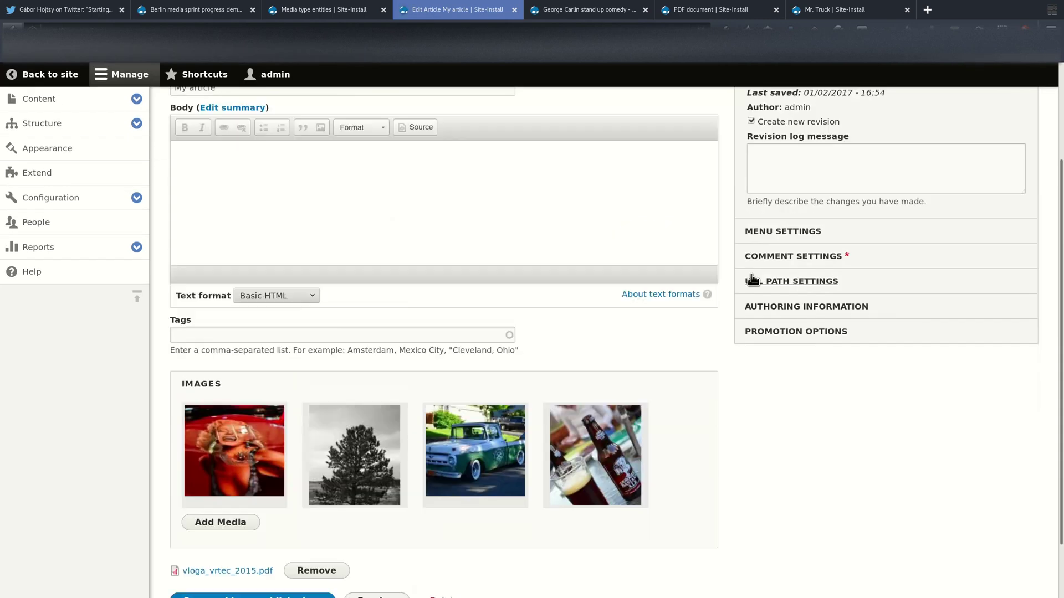
pyautogui.scroll(-2, 755, 280)
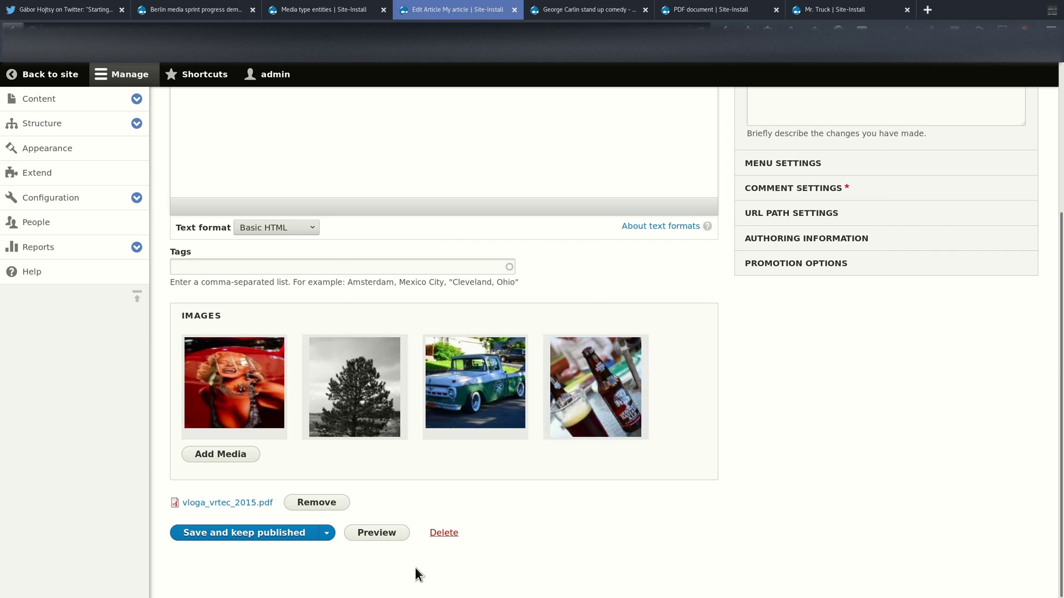
pyautogui.scroll(4, 356, 428)
pyautogui.scroll(-4, 356, 334)
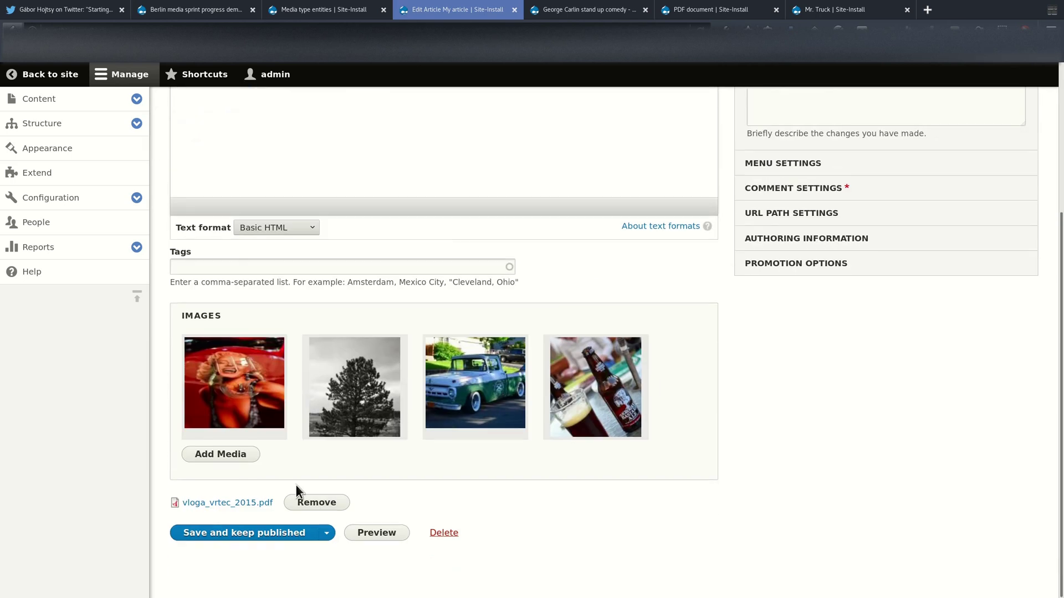
pyautogui.click(260, 533)
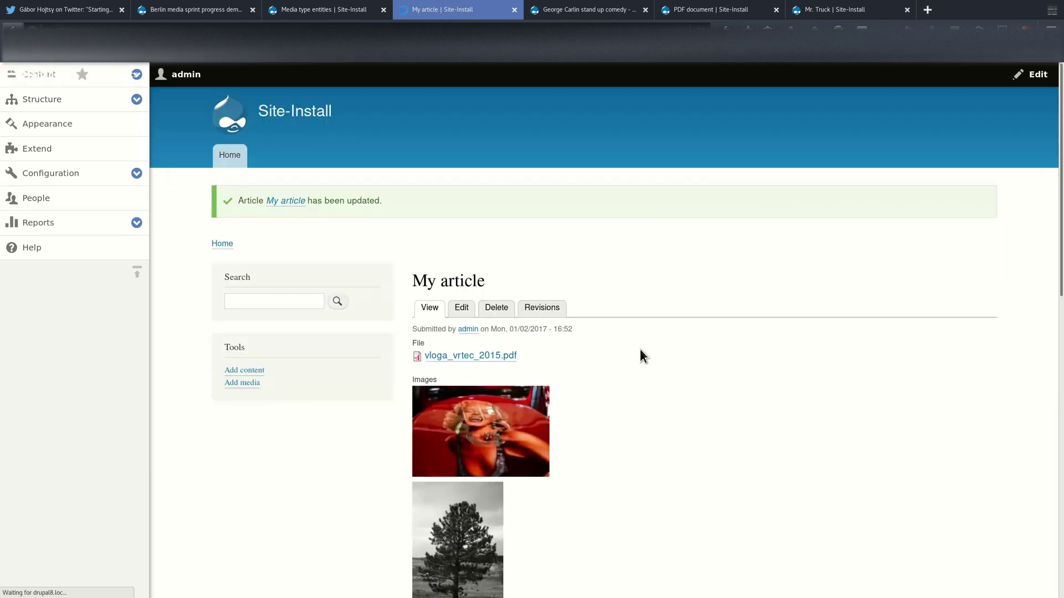
pyautogui.scroll(-5, 626, 349)
pyautogui.scroll(5, 626, 360)
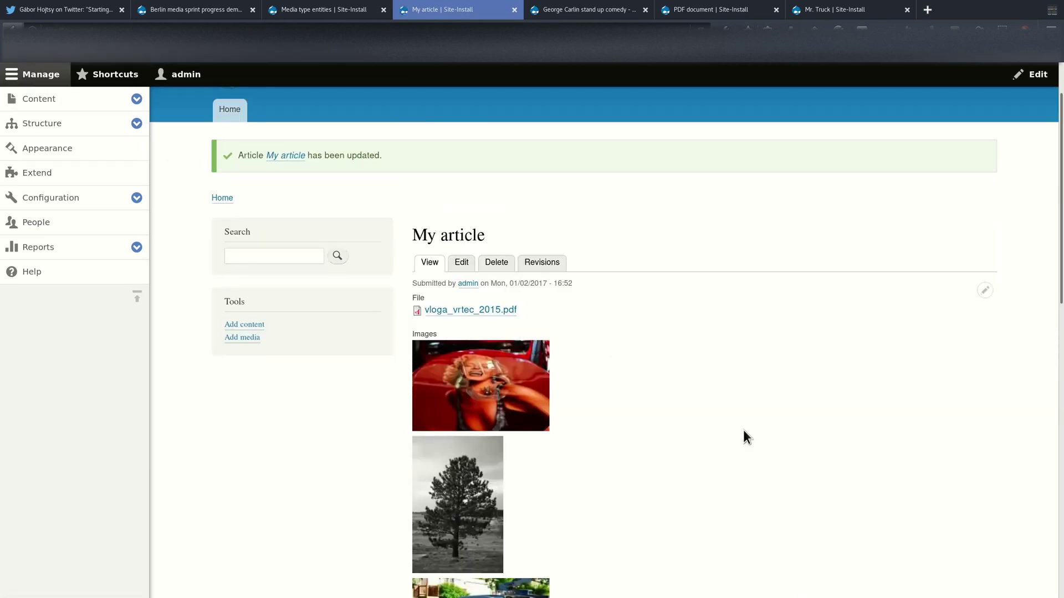
pyautogui.scroll(-6, 721, 426)
pyautogui.scroll(5, 680, 430)
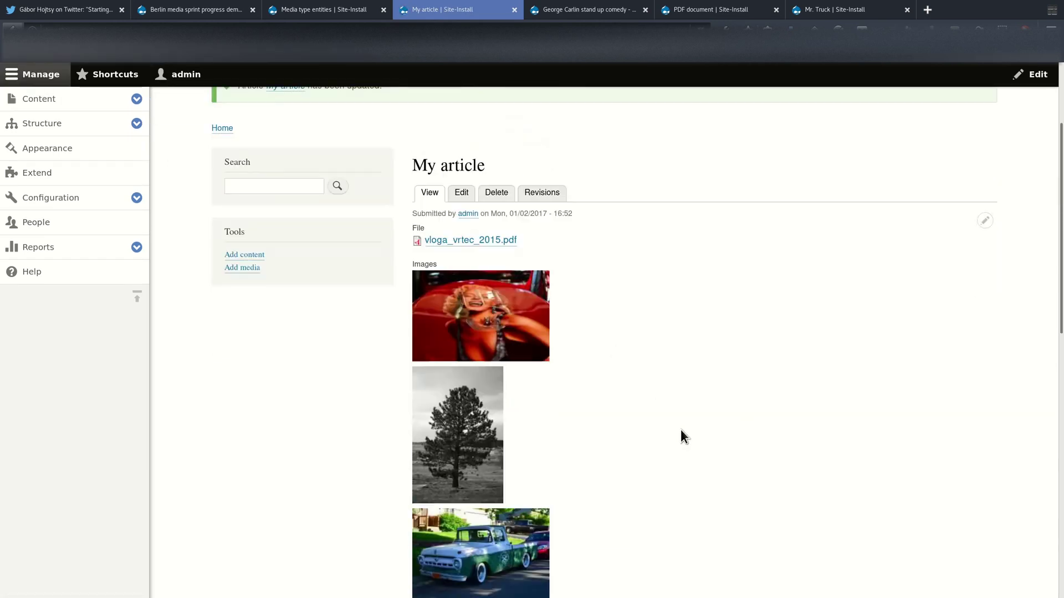
pyautogui.scroll(3, 687, 425)
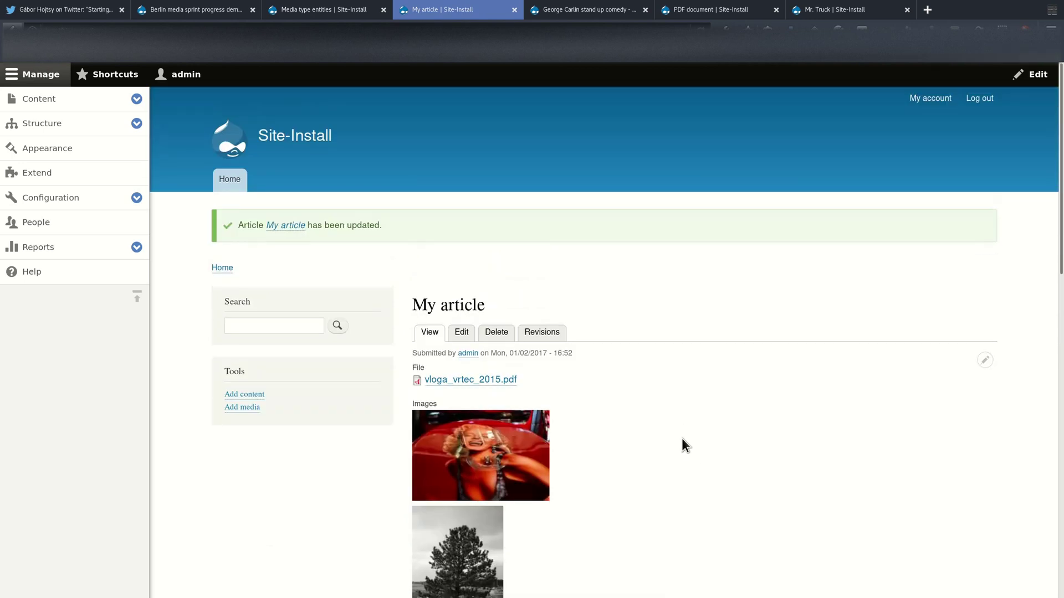
pyautogui.scroll(-5, 682, 438)
pyautogui.scroll(2, 687, 416)
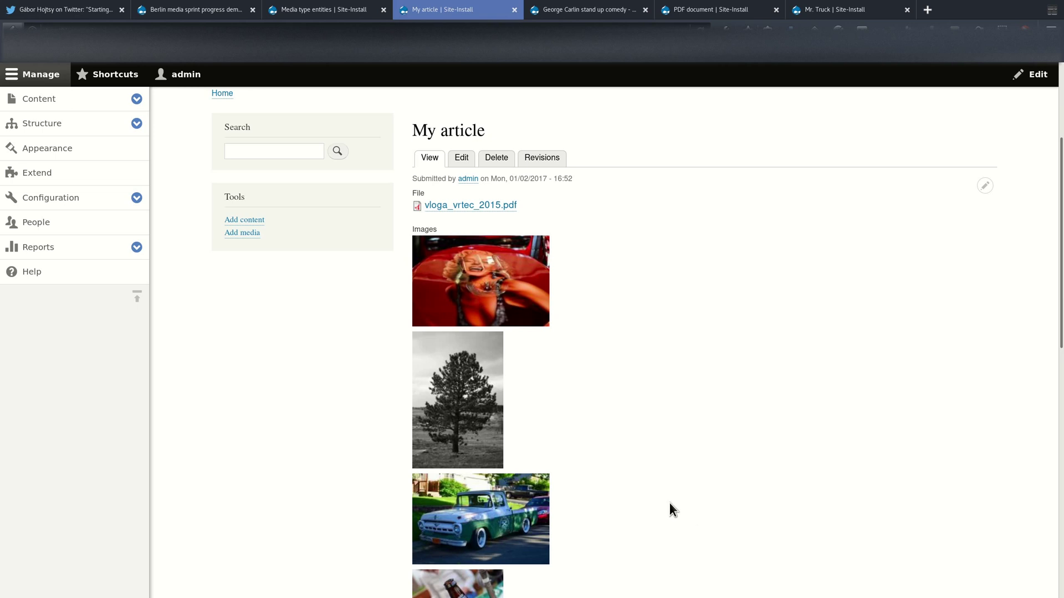
pyautogui.scroll(-3, 650, 435)
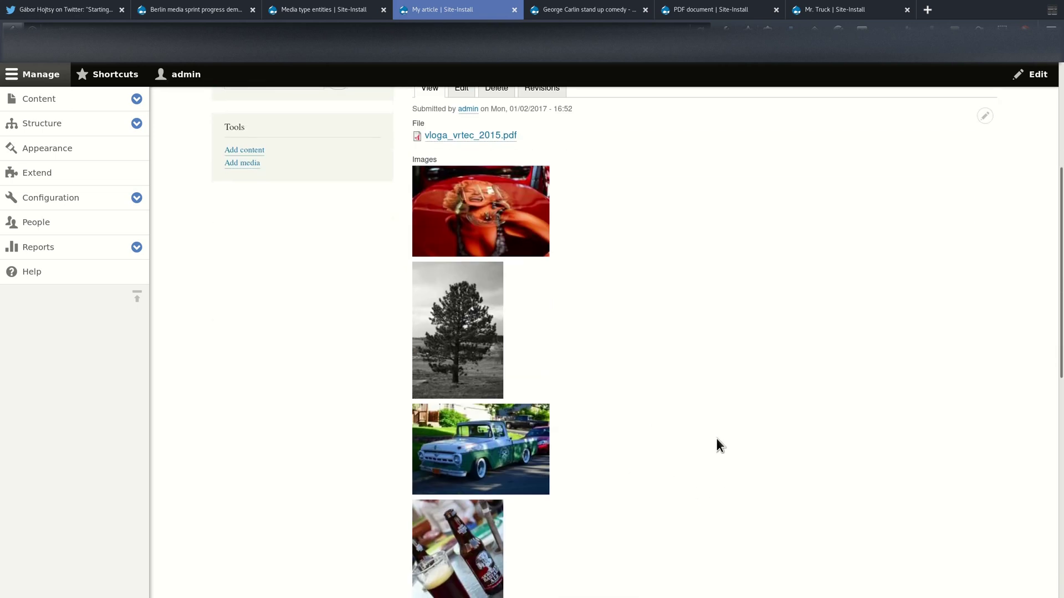
pyautogui.scroll(-3, 696, 459)
pyautogui.scroll(5, 670, 444)
pyautogui.scroll(2, 669, 440)
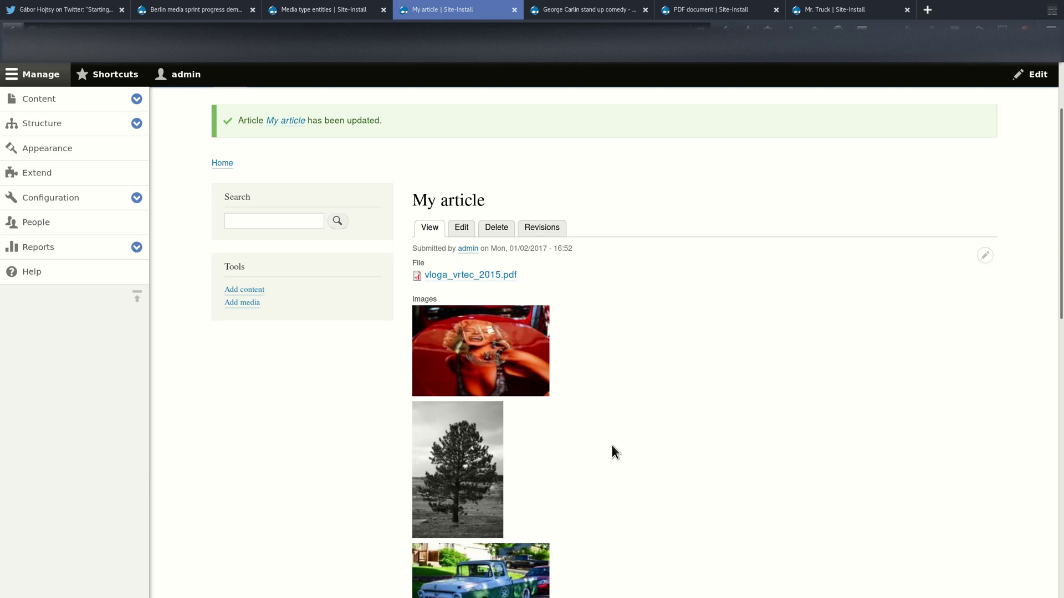
pyautogui.scroll(-3, 598, 395)
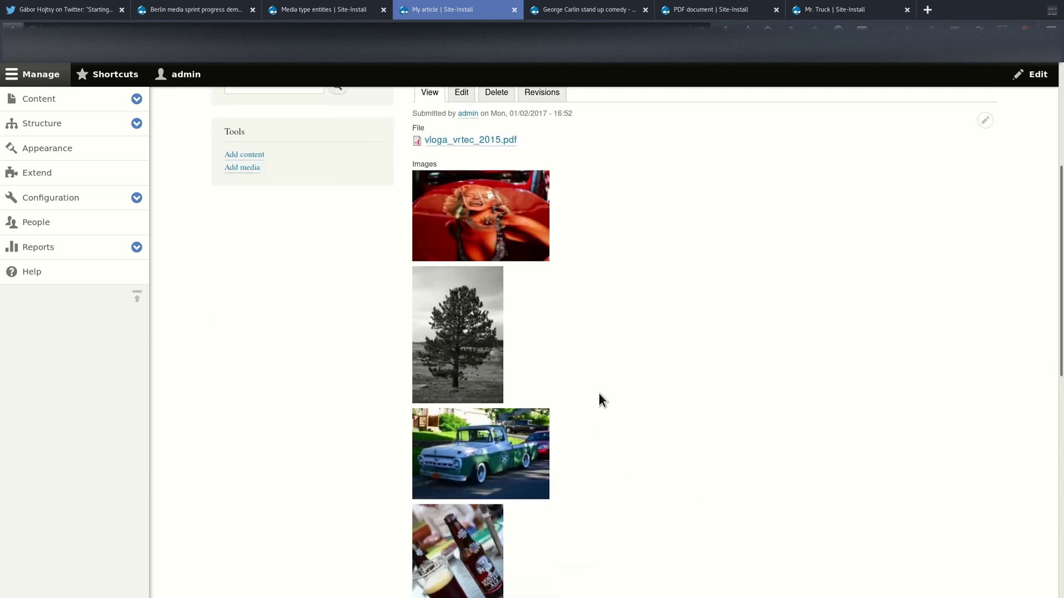
pyautogui.scroll(1, 621, 415)
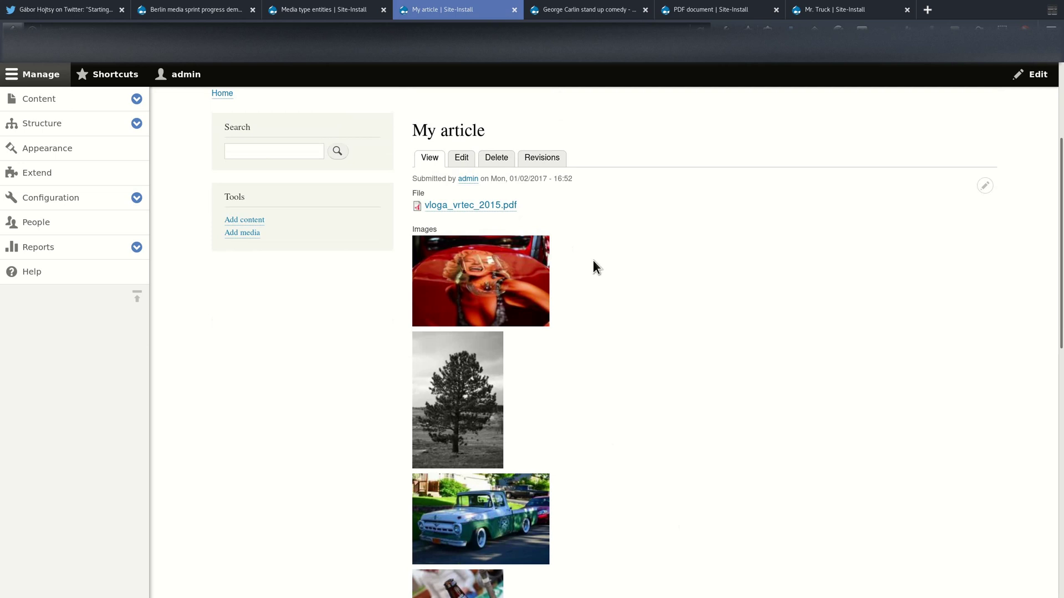
pyautogui.scroll(-4, 743, 415)
pyautogui.scroll(2, 637, 409)
pyautogui.scroll(4, 773, 418)
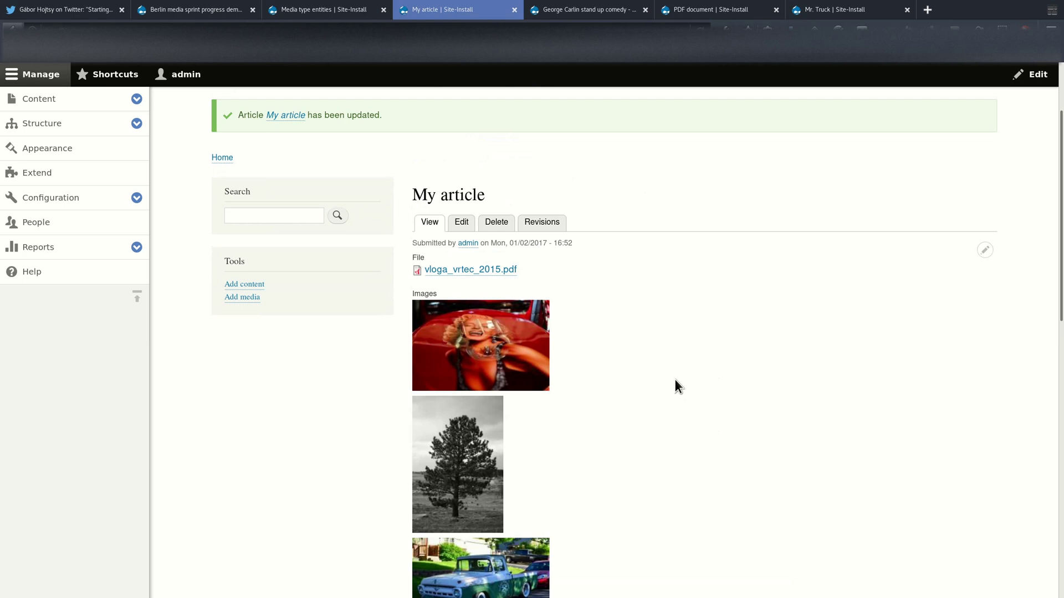
pyautogui.scroll(-2, 667, 375)
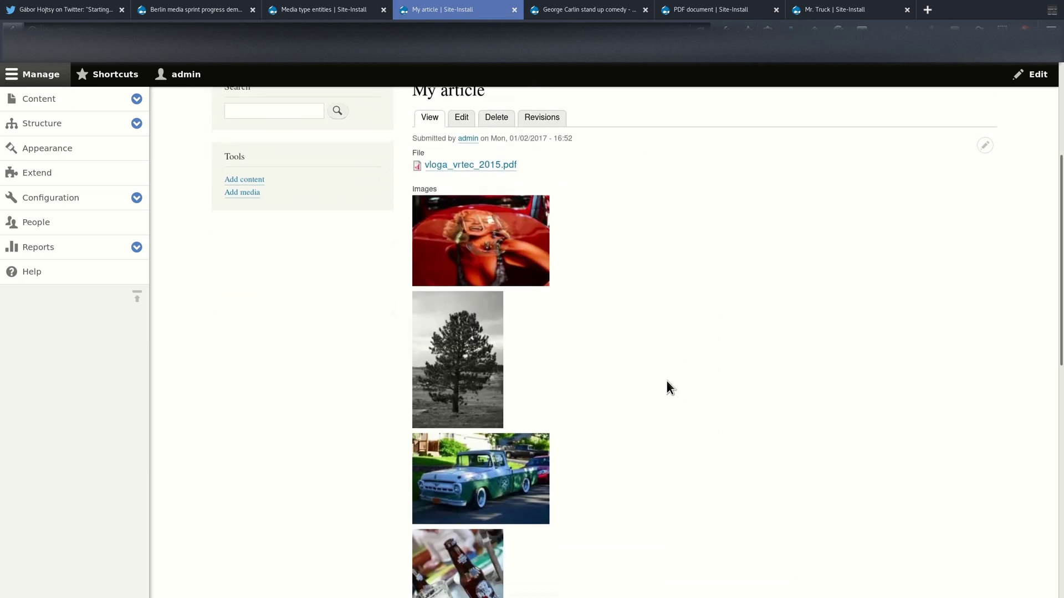